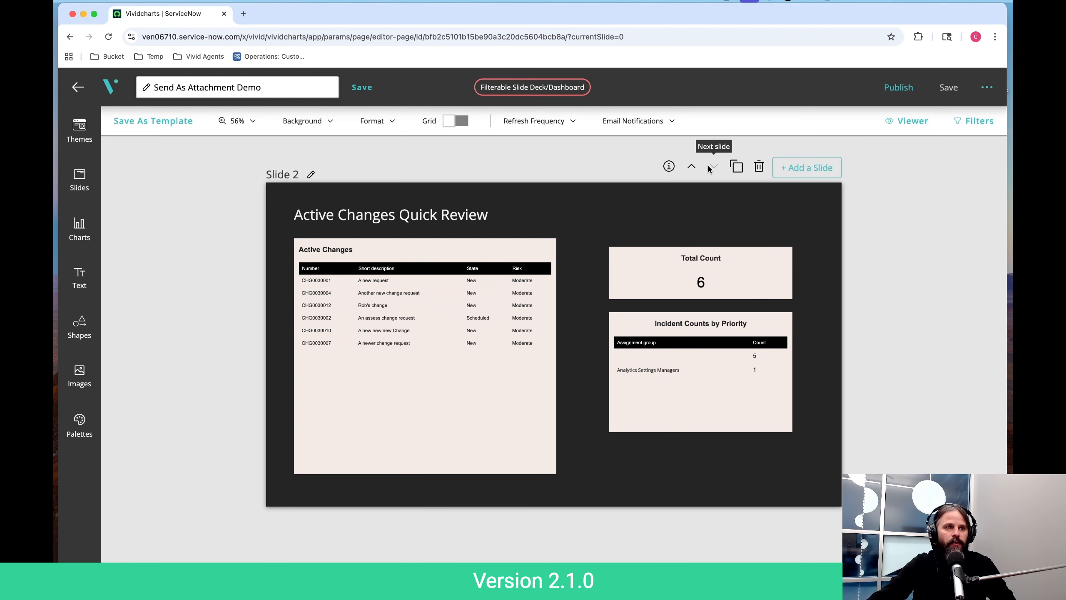
# - Review both slides of the Send As Attachment Demo deck in the editor and publish the deck
pyautogui.click(693, 168)
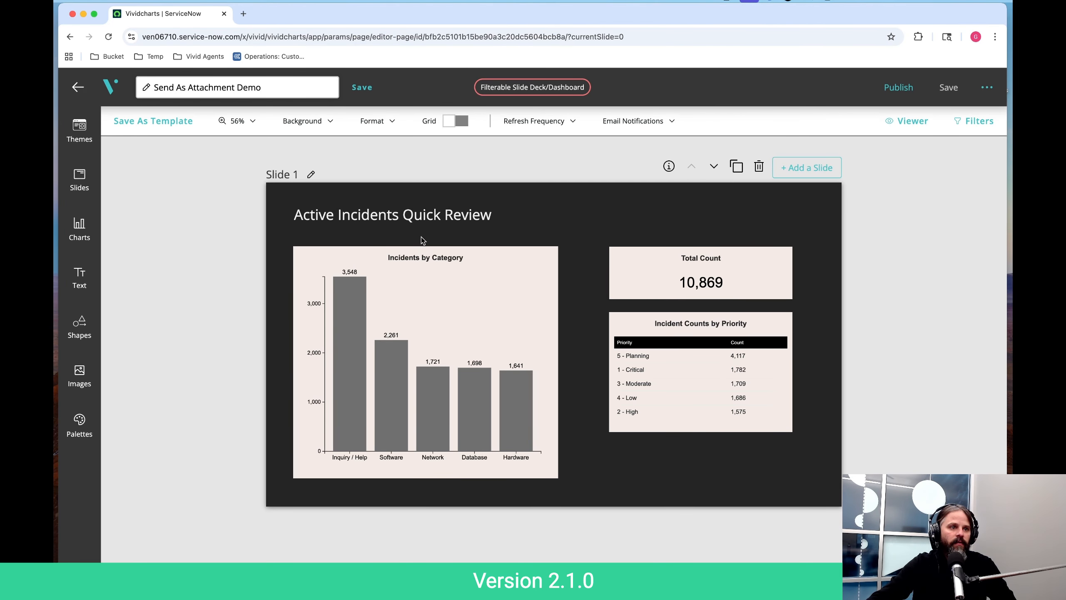
pyautogui.click(714, 166)
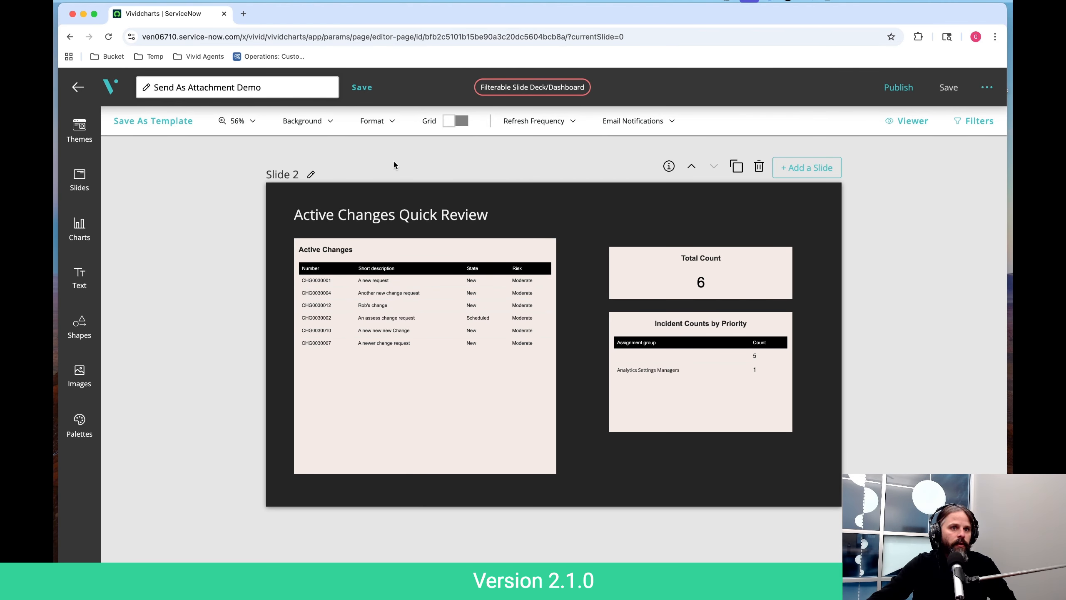
pyautogui.click(906, 89)
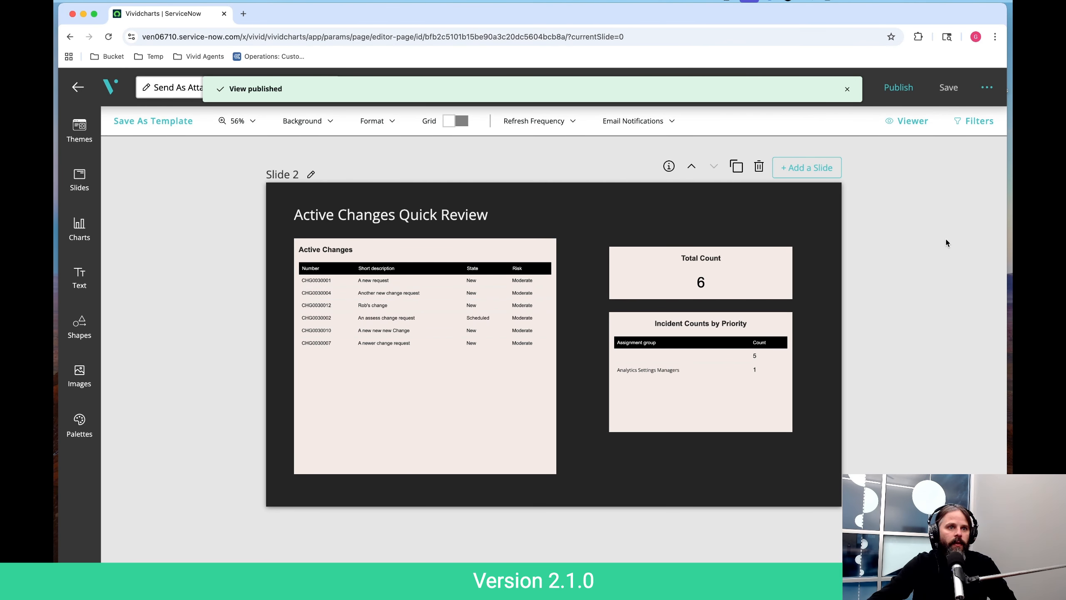
# - Open the published deck in the viewer and advance to the Active Changes Quick Review slide
pyautogui.click(911, 122)
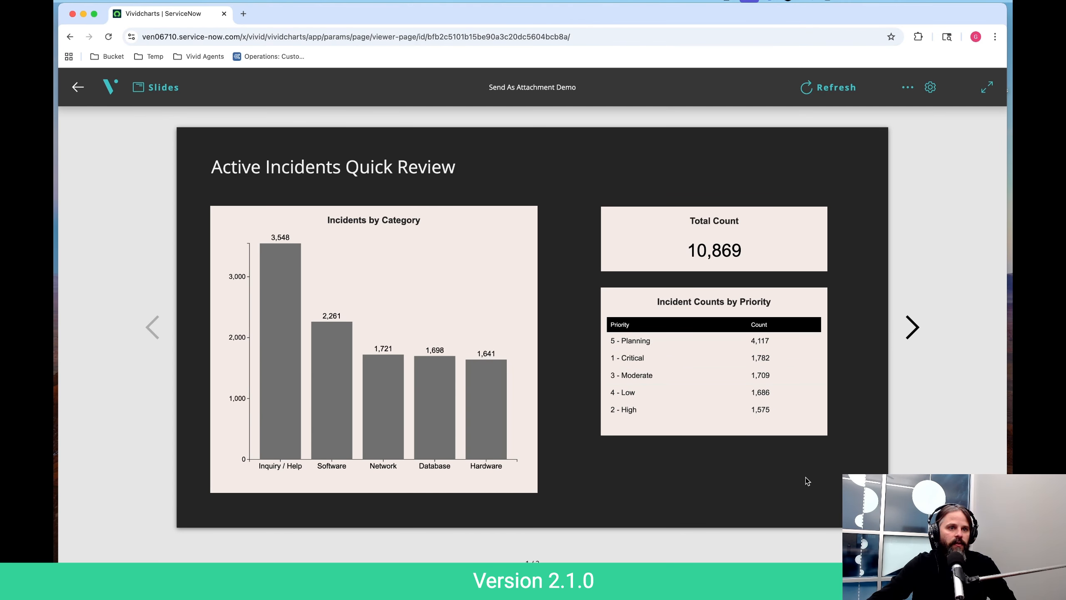
pyautogui.moveTo(419, 422)
pyautogui.click(915, 327)
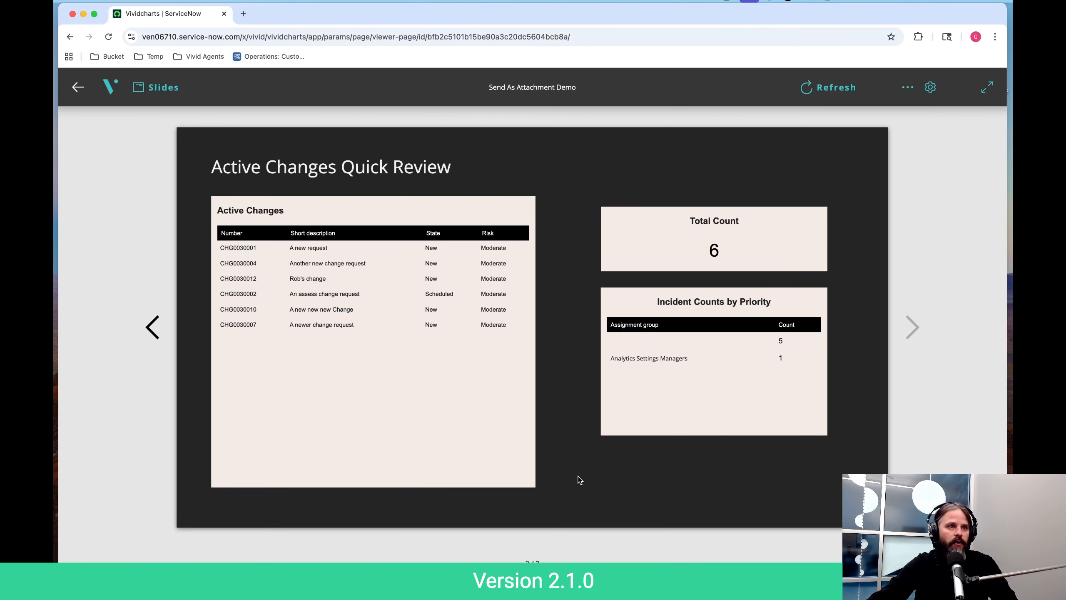
# - Start sending the deck as an attachment, with format Standard PDF (PDF) and export quality Best
pyautogui.click(907, 88)
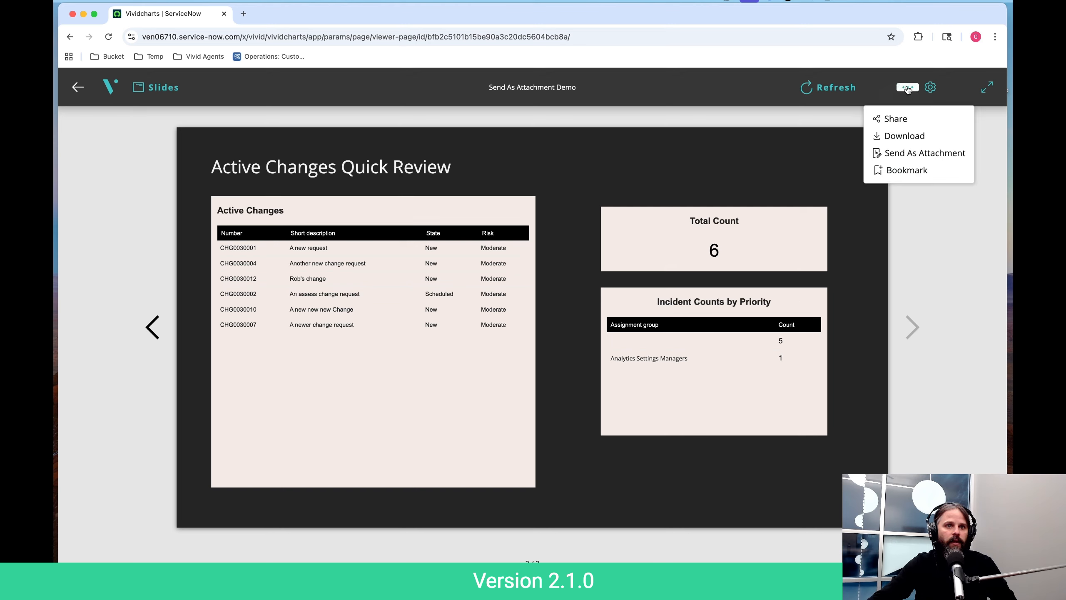
pyautogui.click(899, 154)
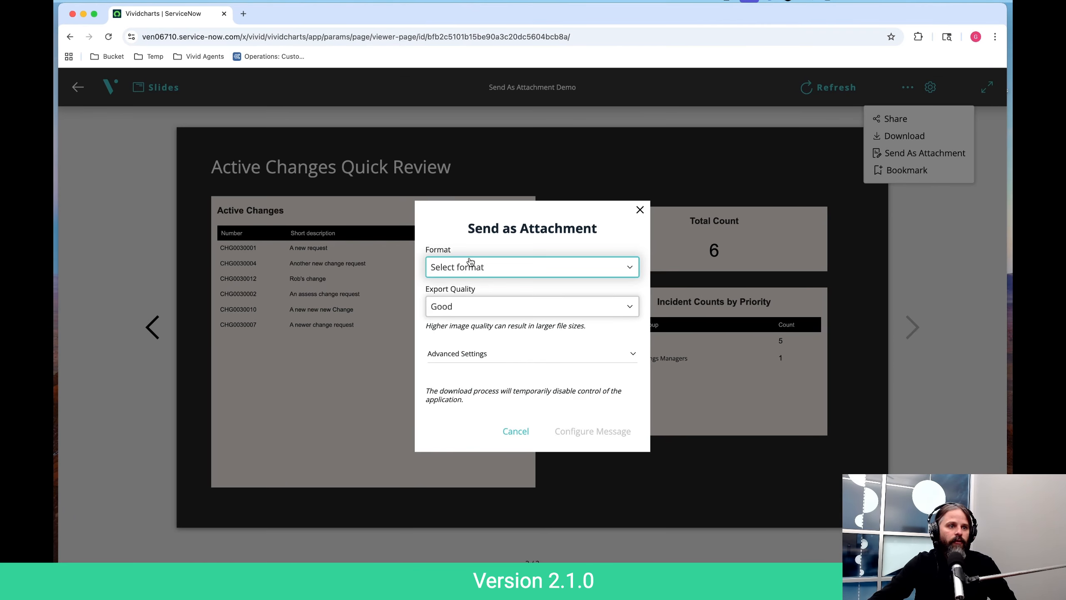
pyautogui.click(479, 268)
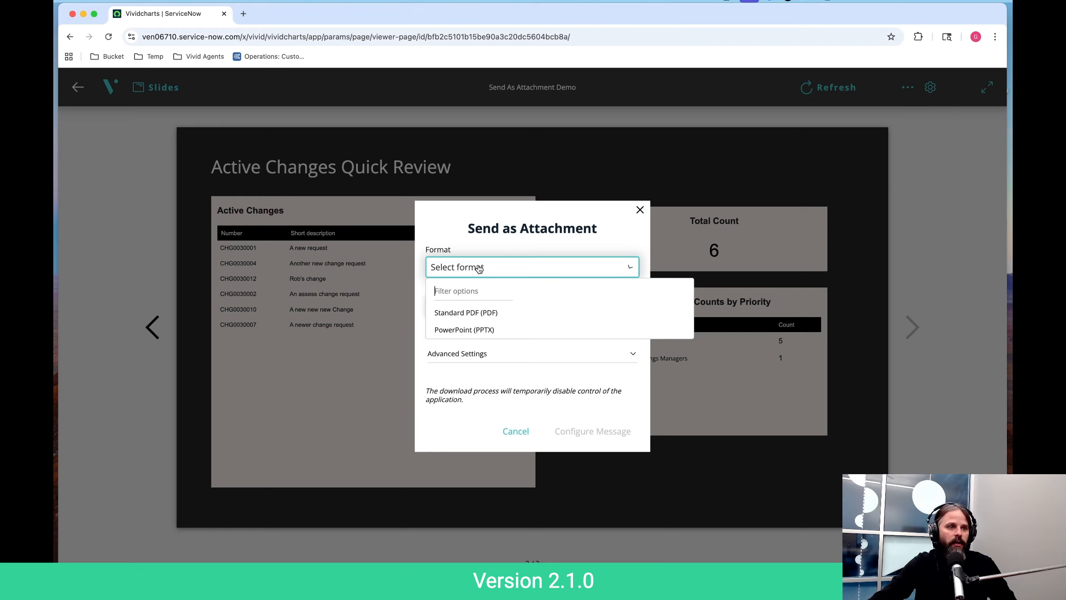
pyautogui.click(471, 320)
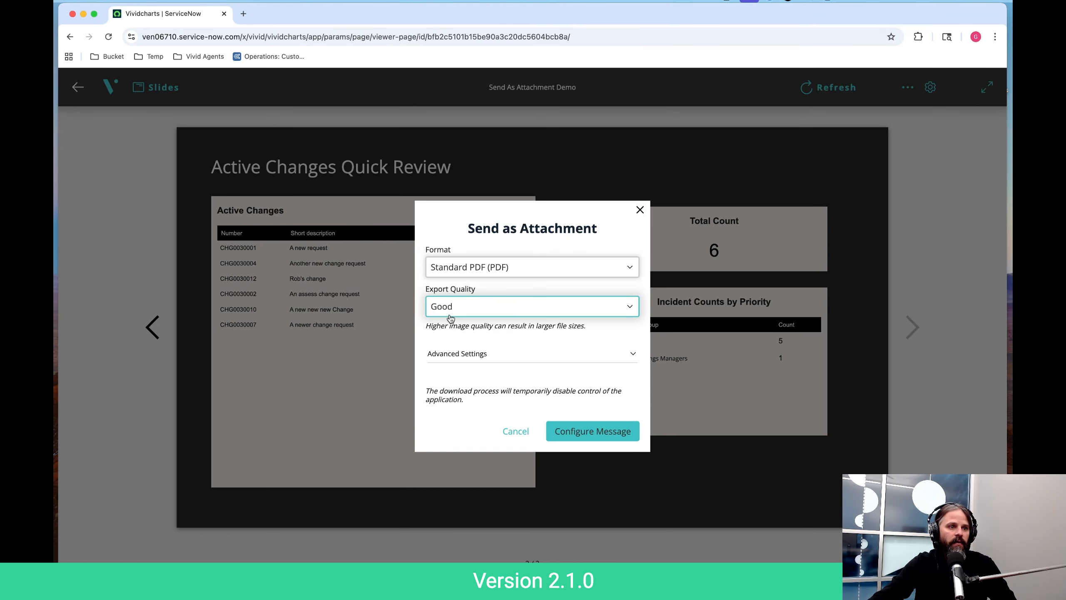
pyautogui.click(457, 314)
pyautogui.click(471, 386)
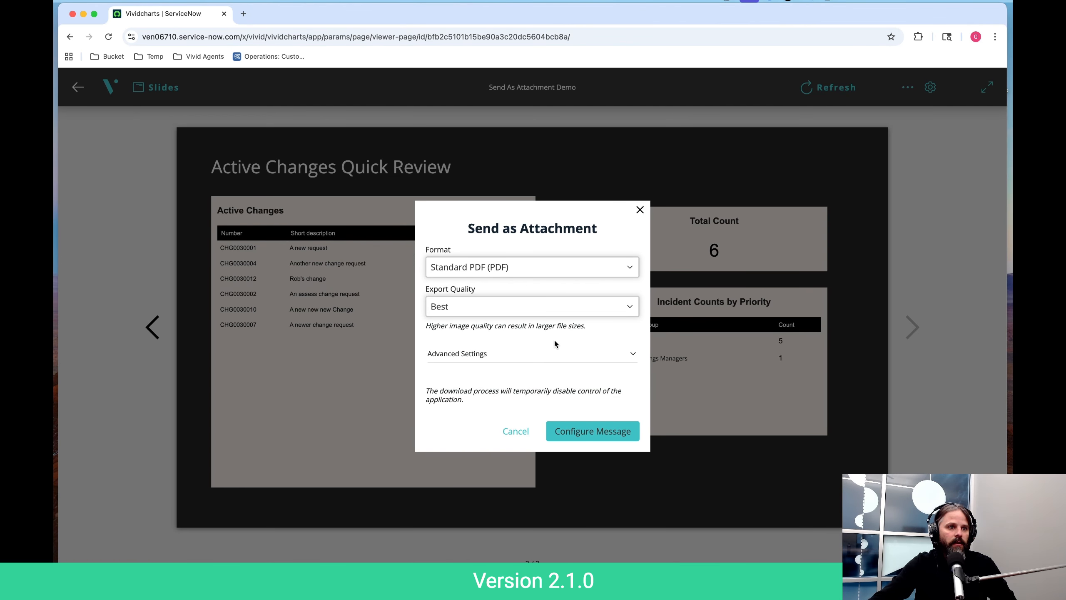
# - Expand the advanced export settings and set the end slide to 1
pyautogui.click(467, 359)
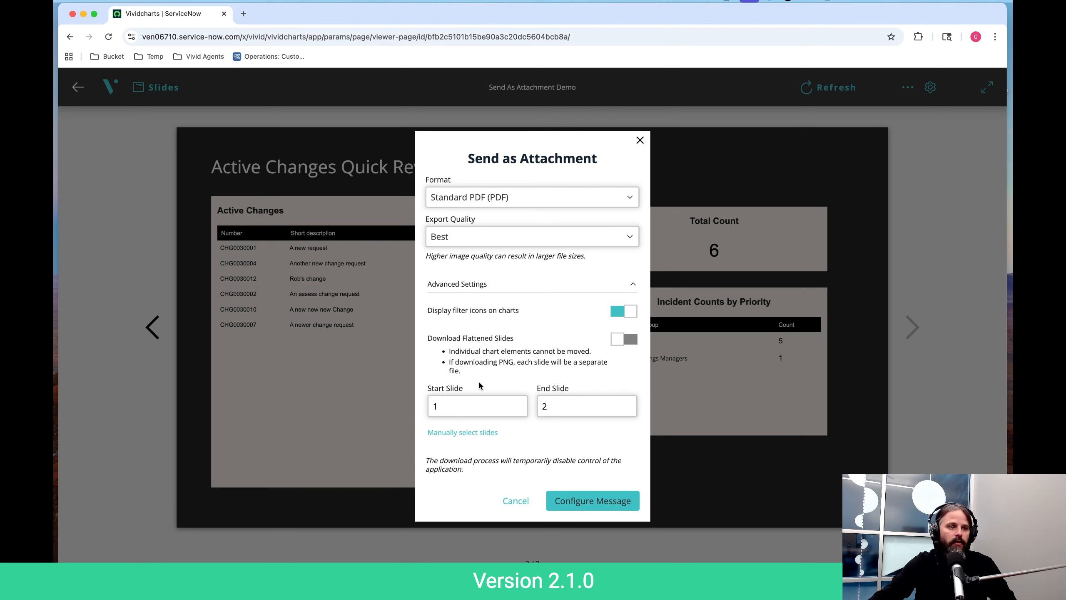
pyautogui.click(459, 399)
pyautogui.click(567, 407)
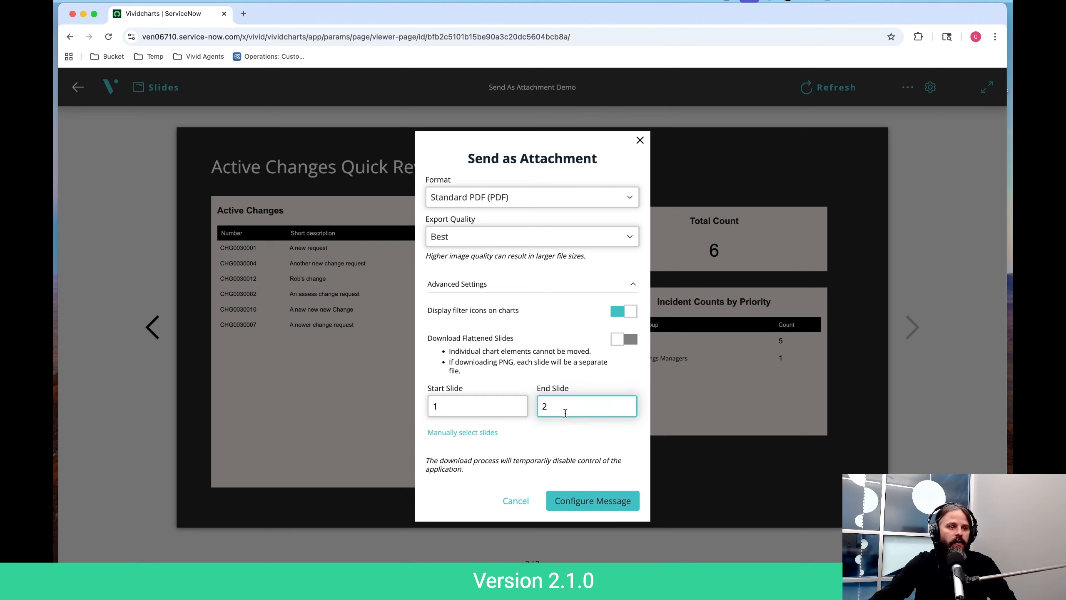
pyautogui.press('BackSpace')
pyautogui.write('1')
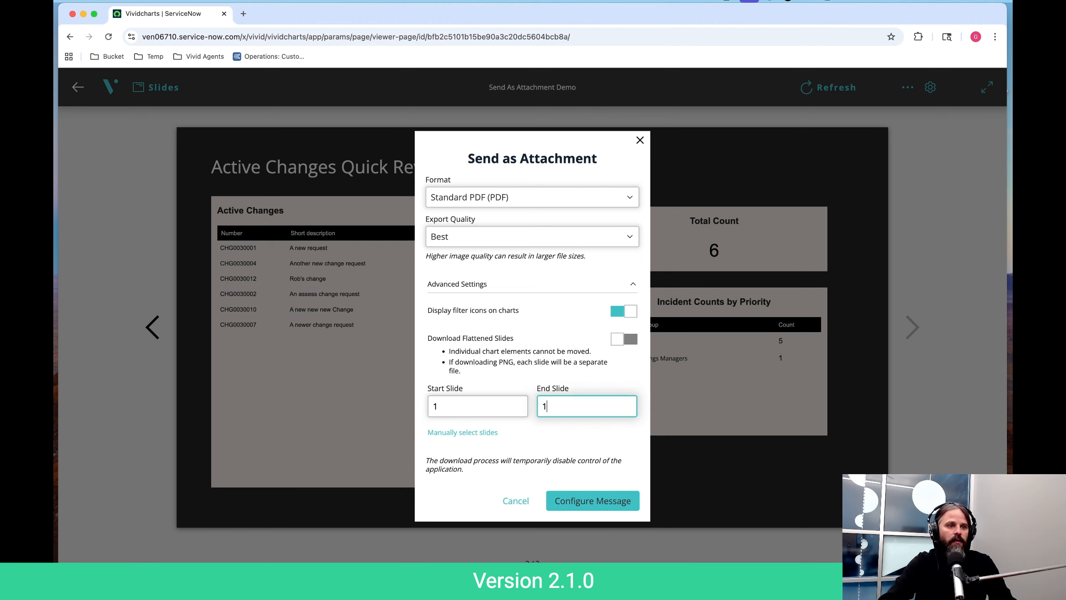
# - Set both the start slide and the end slide of the export range to 2
pyautogui.click(449, 402)
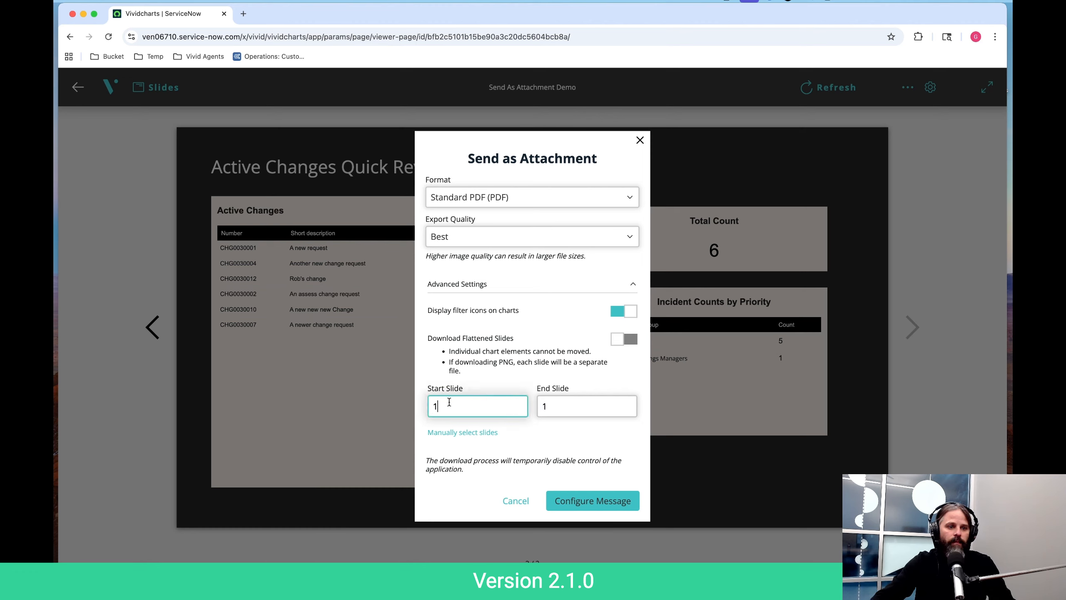
pyautogui.press('BackSpace')
pyautogui.write('2')
pyautogui.click(548, 408)
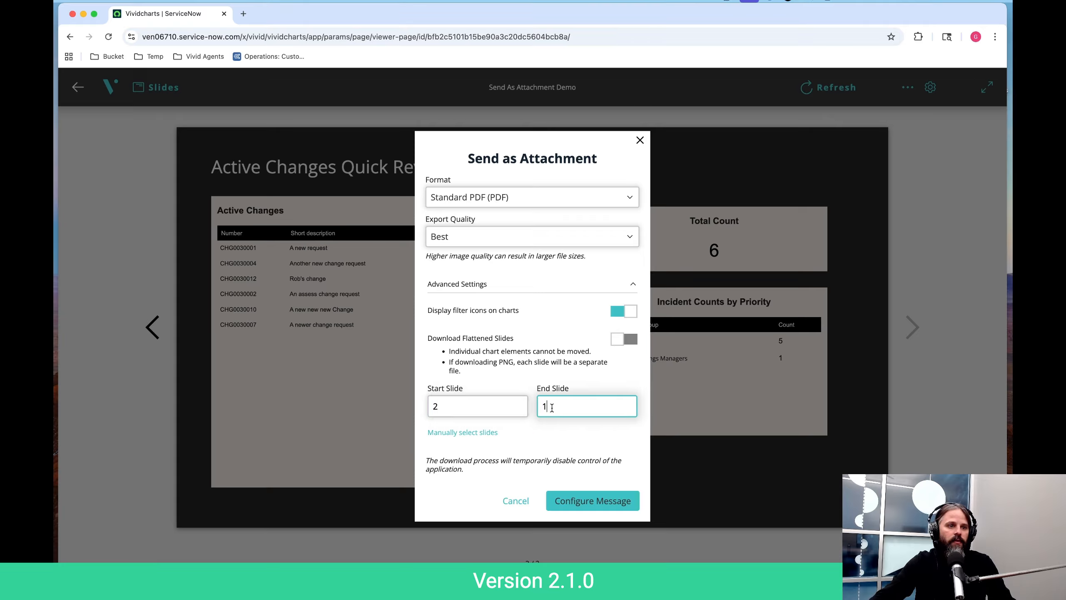
pyautogui.press('BackSpace')
pyautogui.write('2')
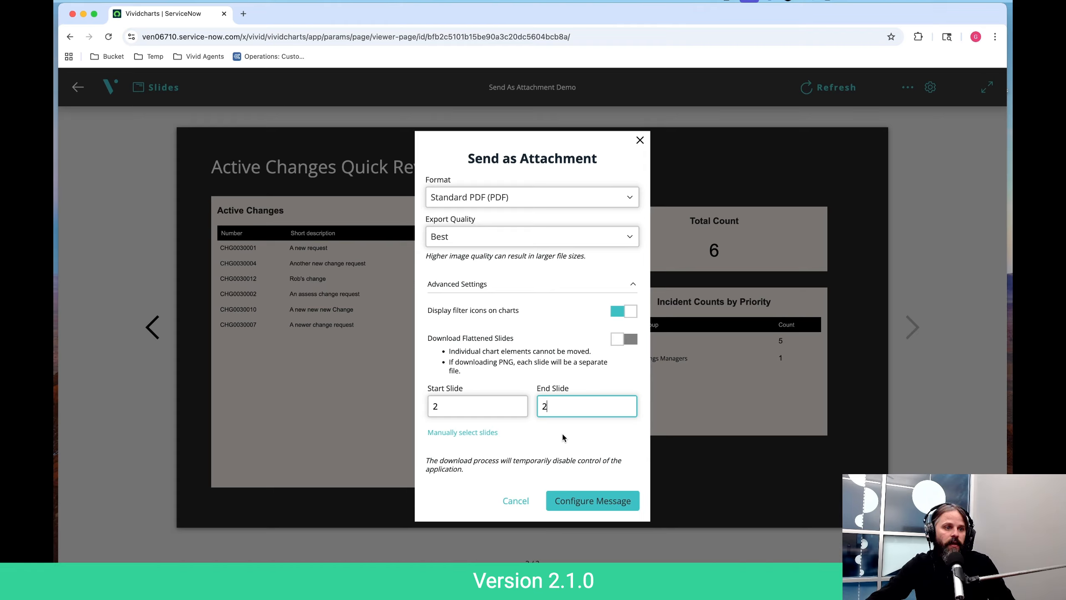
pyautogui.click(546, 440)
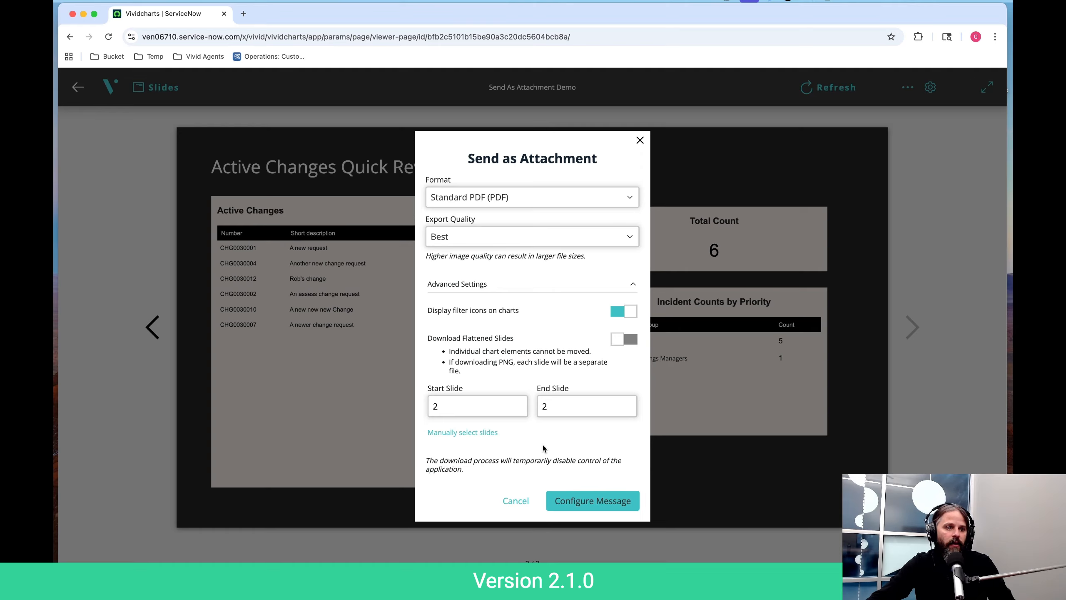
# - Try a manual slide selection of 2, 8, 9 and return to the slide range option
pyautogui.click(449, 434)
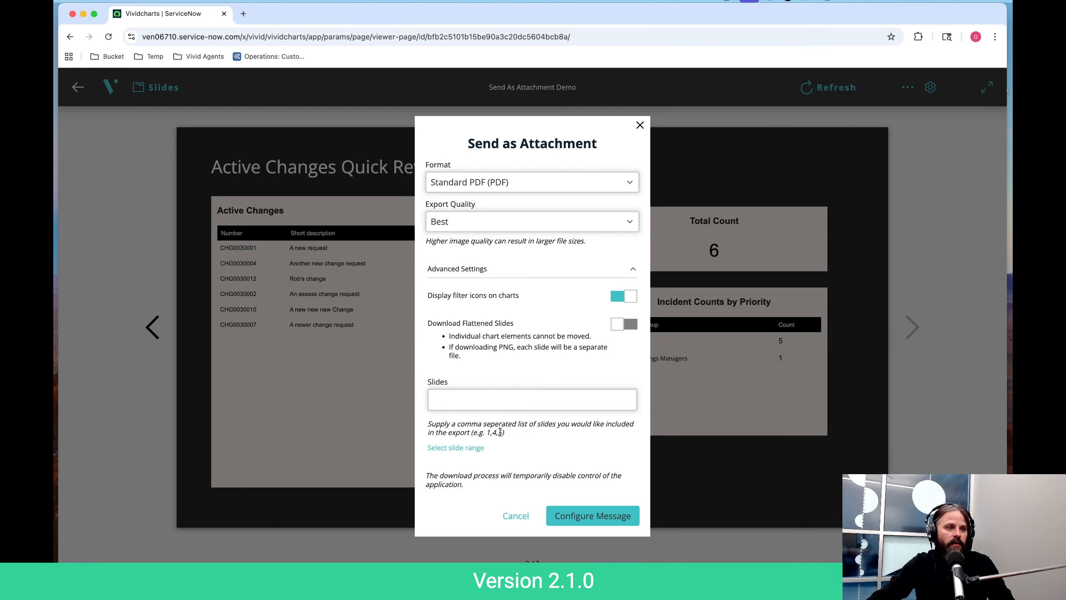
pyautogui.click(473, 397)
pyautogui.write('2, 8, 9')
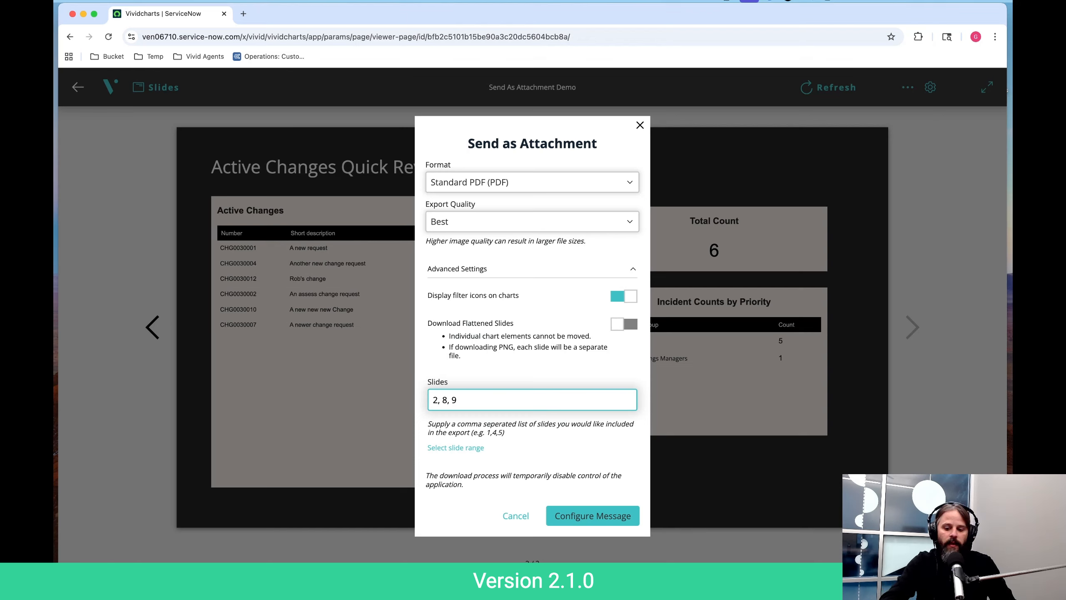
pyautogui.click(456, 447)
# - Set the start slide to 1 and proceed to configuring the message
pyautogui.click(483, 402)
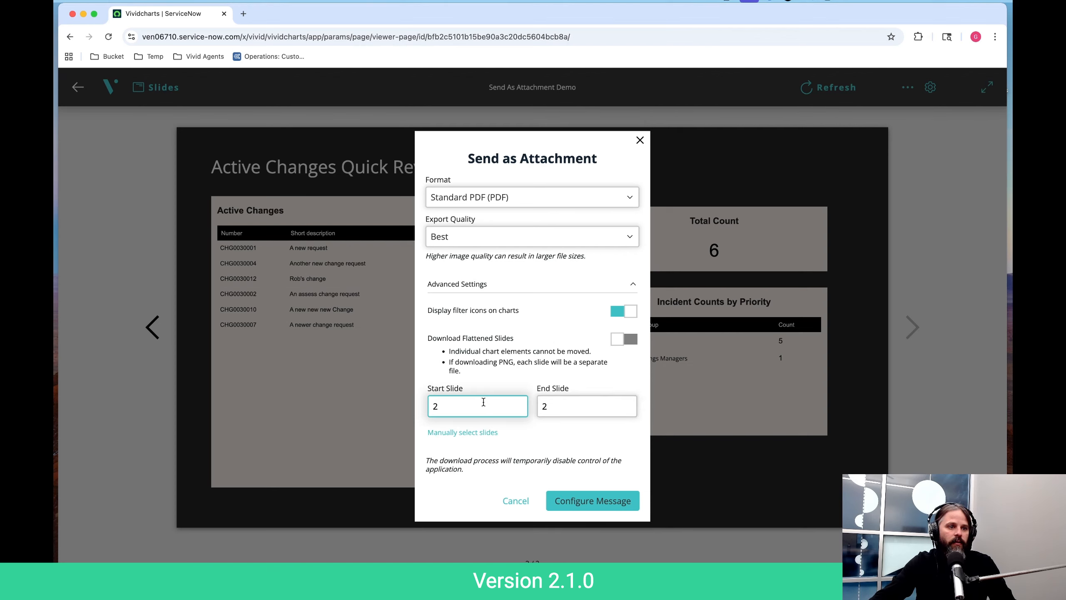
pyautogui.press('BackSpace')
pyautogui.write('1')
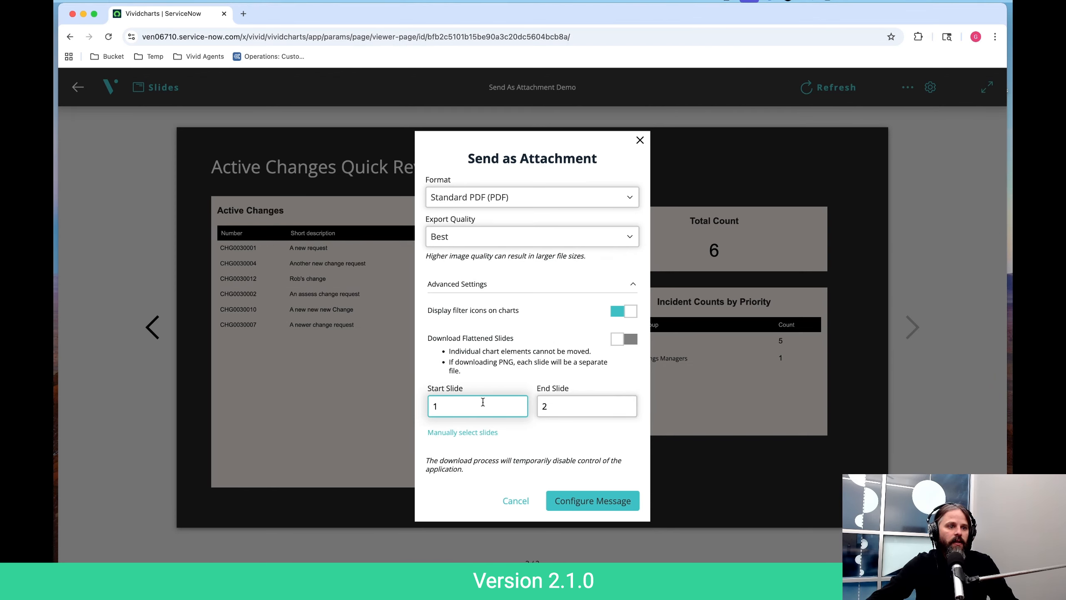
pyautogui.click(547, 408)
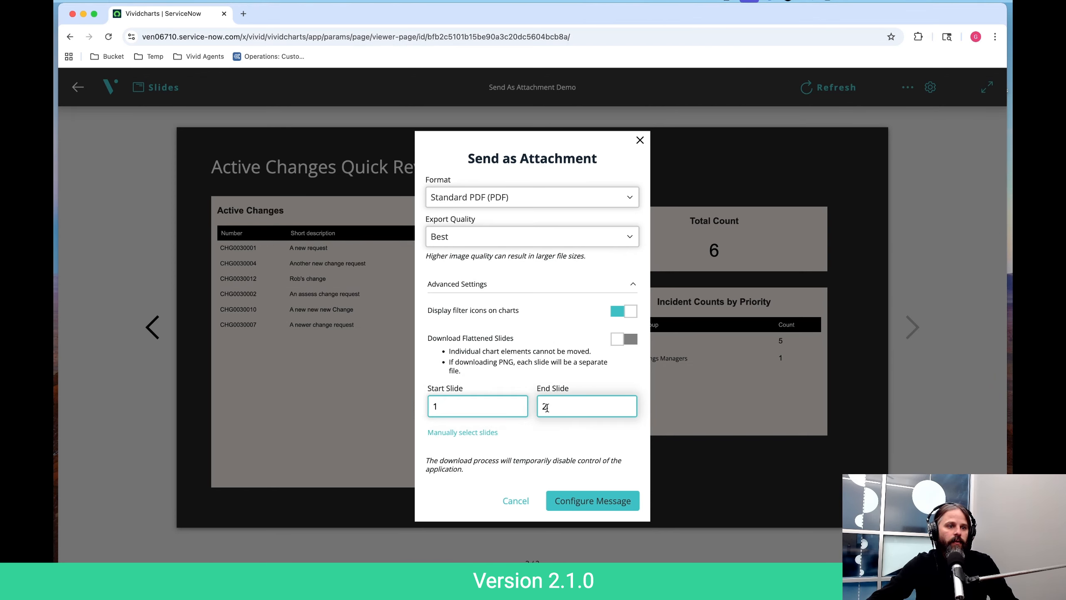
pyautogui.click(579, 431)
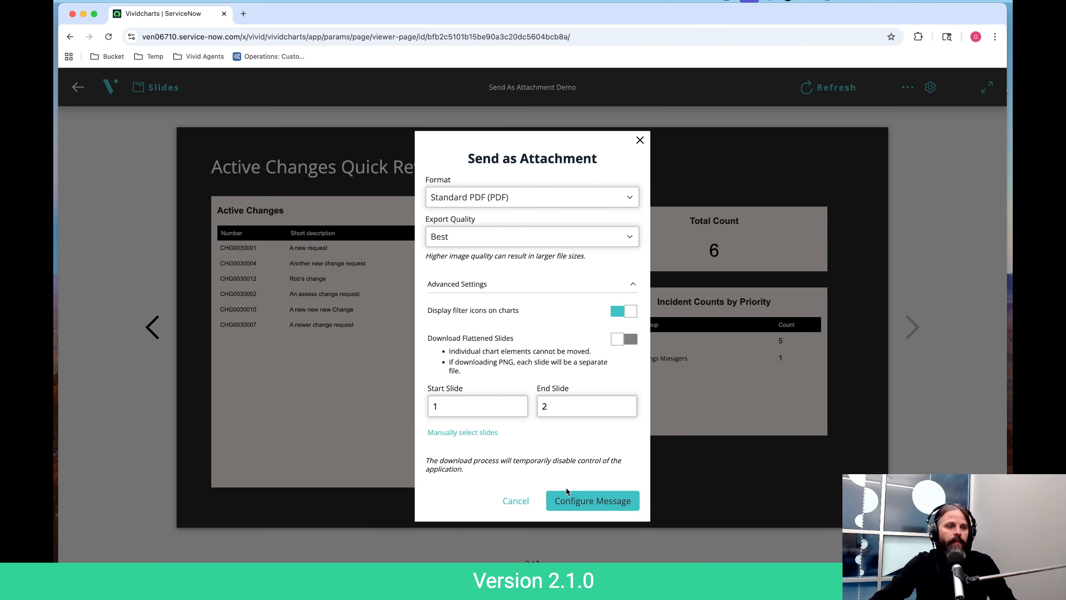
pyautogui.click(586, 501)
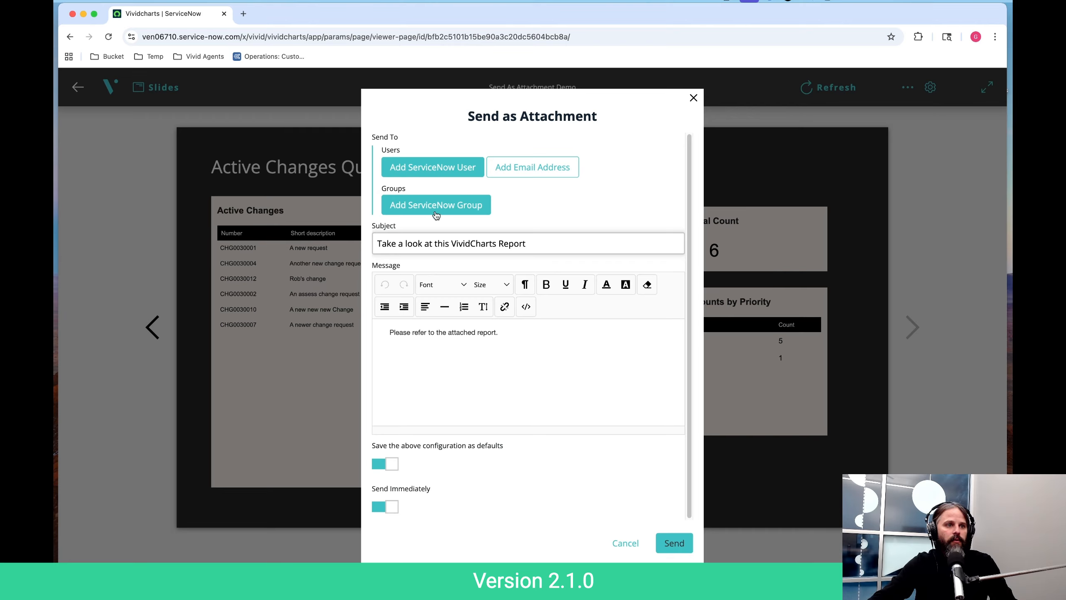
# - Search the ServiceNow users by first name and add the first user as a recipient of the attachment
pyautogui.click(433, 167)
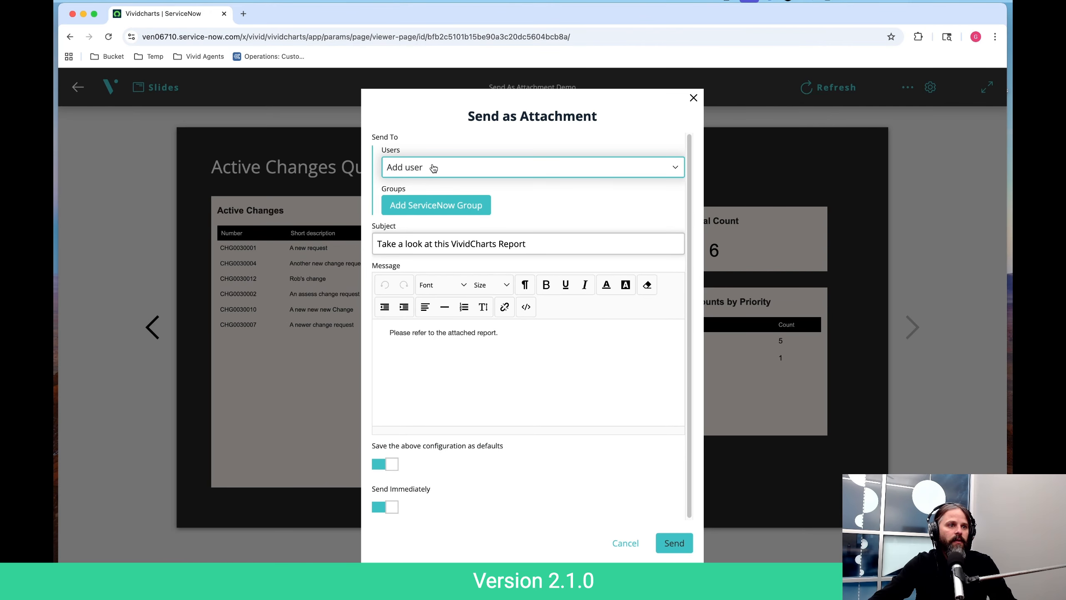
pyautogui.click(434, 167)
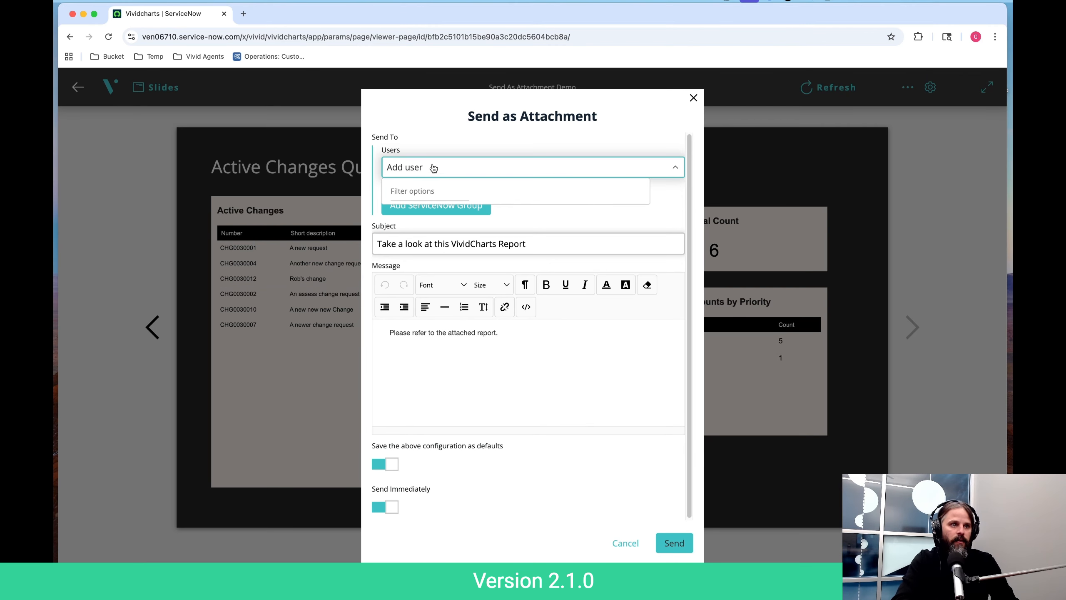
pyautogui.write('de')
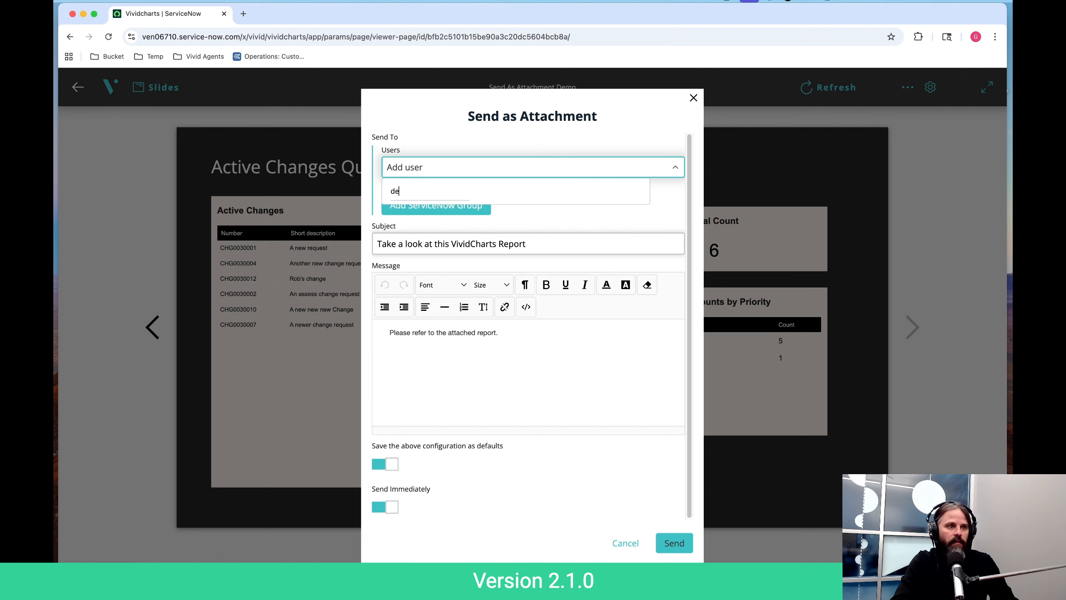
pyautogui.press('BackSpace')
pyautogui.press('BackSpace')
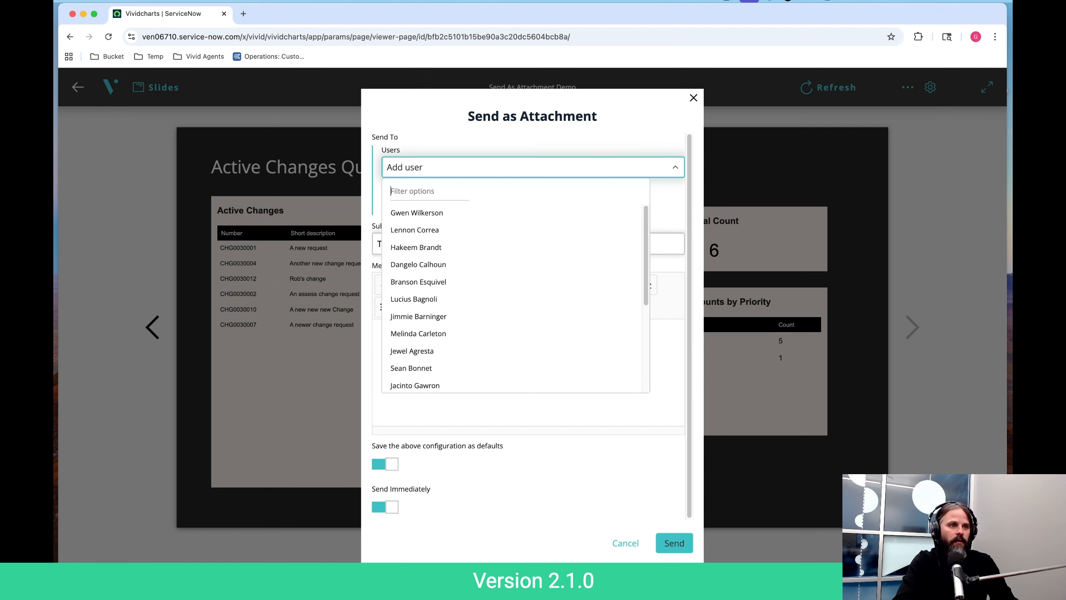
pyautogui.write('kev')
pyautogui.click(499, 229)
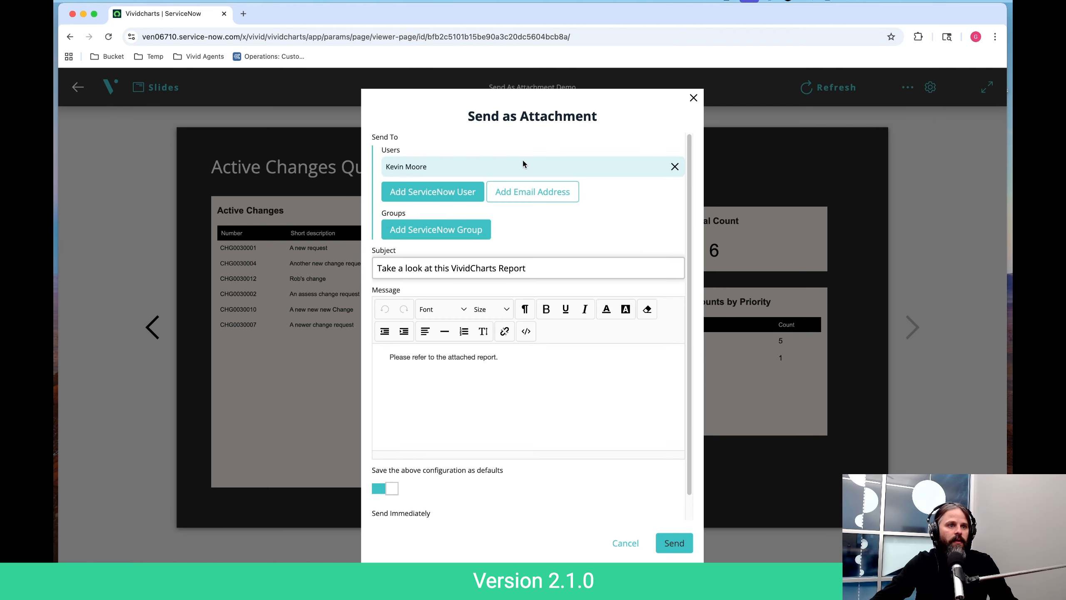
# - Add a second ServiceNow user to the recipients by searching for the person's first name
pyautogui.click(447, 192)
pyautogui.click(430, 192)
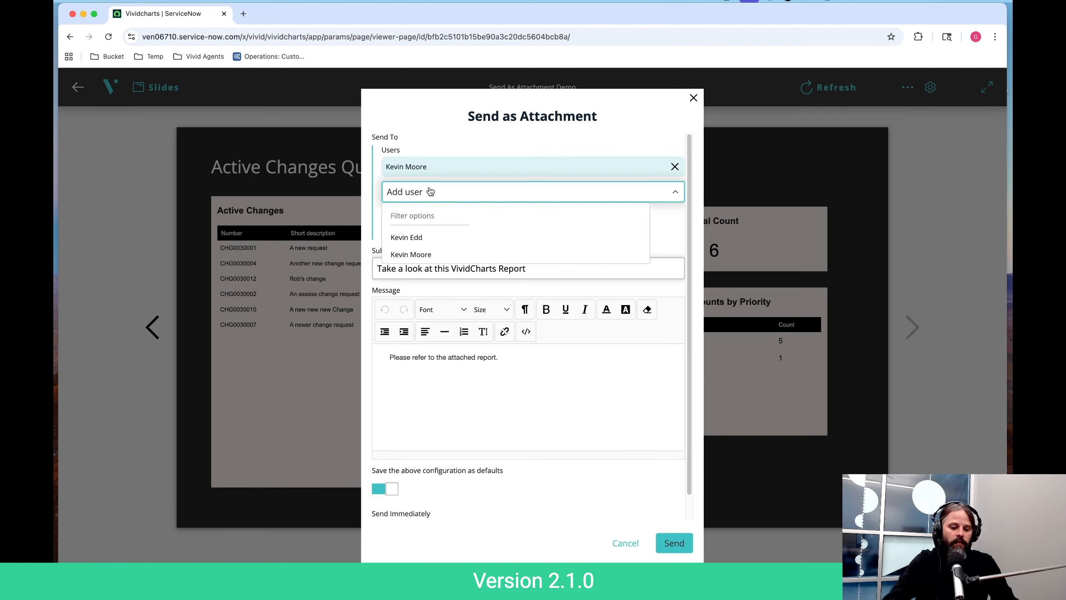
pyautogui.write('dyl')
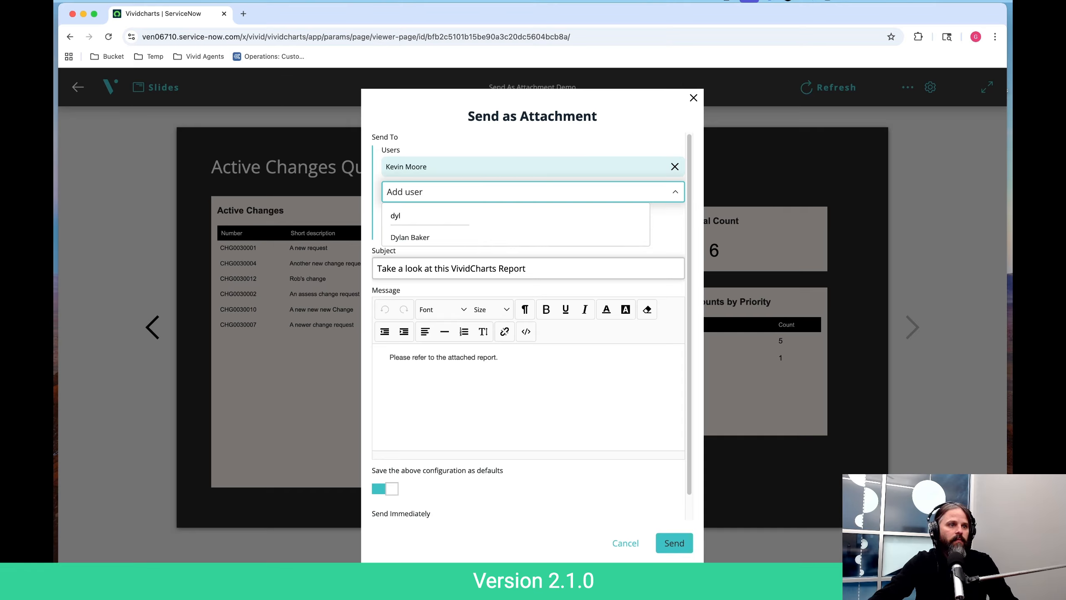
pyautogui.click(406, 237)
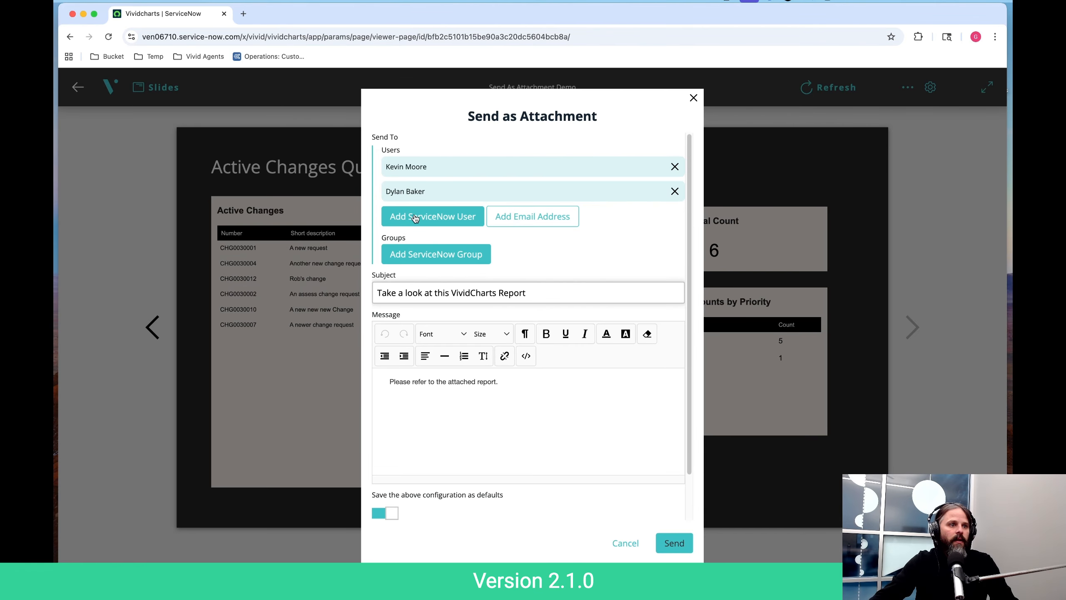
# - Add a third ServiceNow user to the recipients by filtering the user list with "cla"
pyautogui.click(415, 216)
pyautogui.click(415, 217)
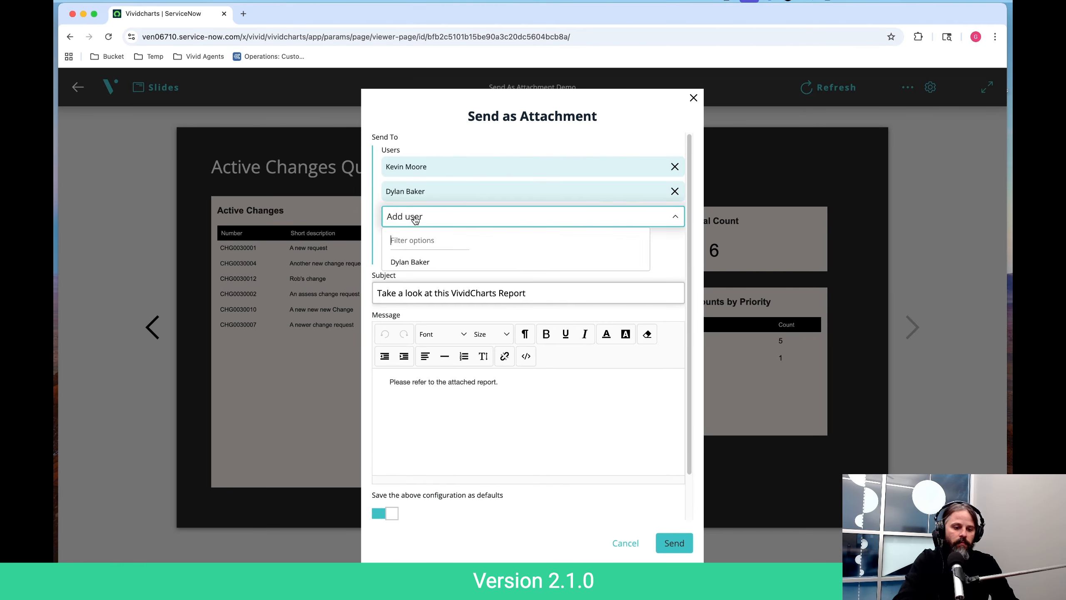
pyautogui.write('cla')
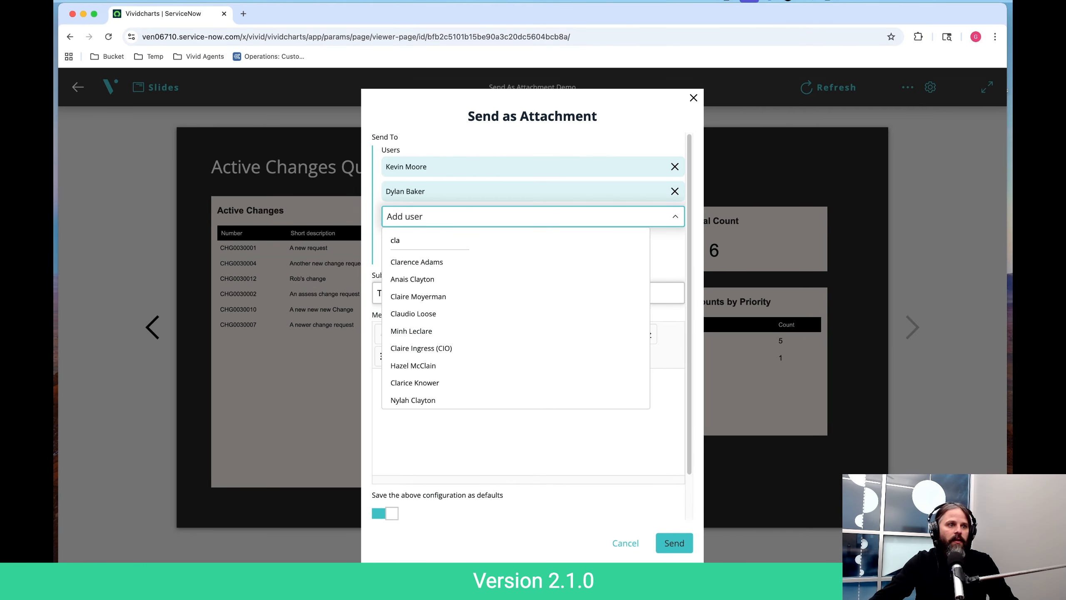
pyautogui.click(421, 262)
pyautogui.scroll(-3, 640, 285)
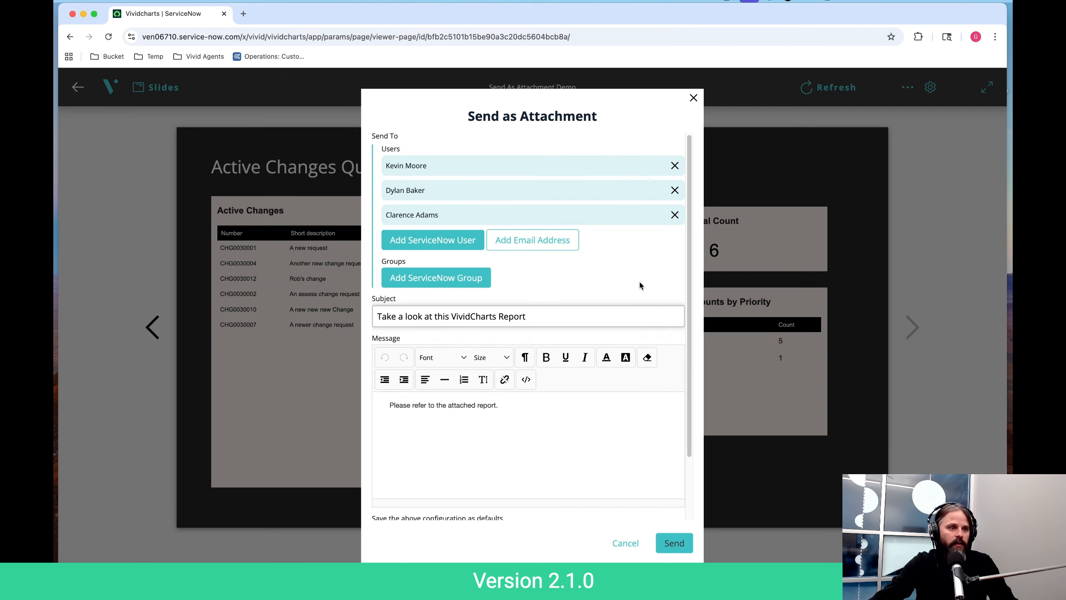
# - Replace the email subject with "This is a report from" followed by the sender's first name, leaving the message body as is
pyautogui.scroll(3, 640, 285)
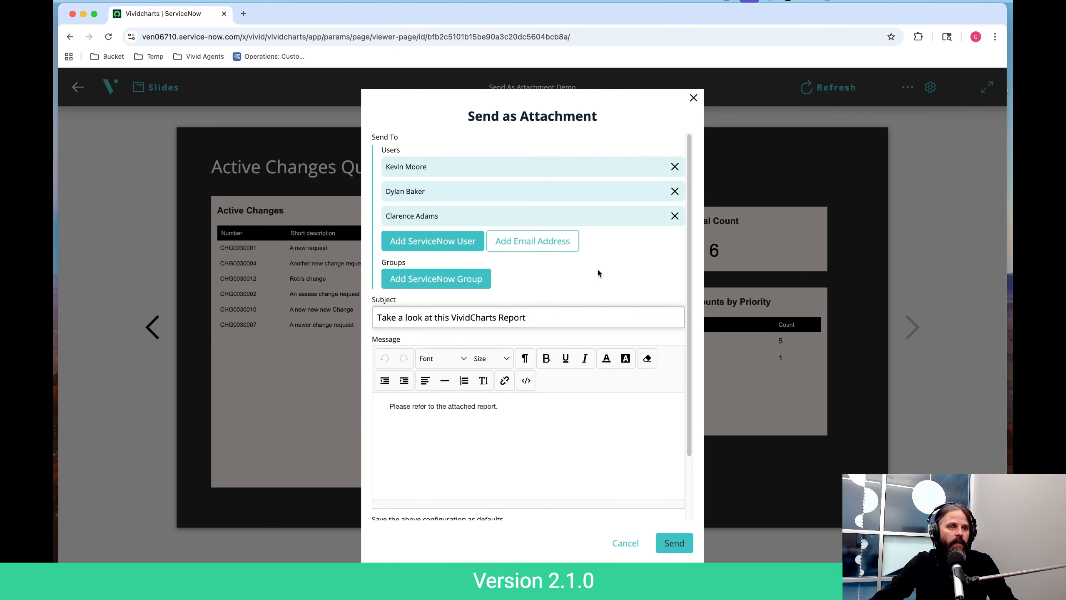
pyautogui.click(379, 311)
pyautogui.moveTo(538, 320); pyautogui.dragTo(379, 320)
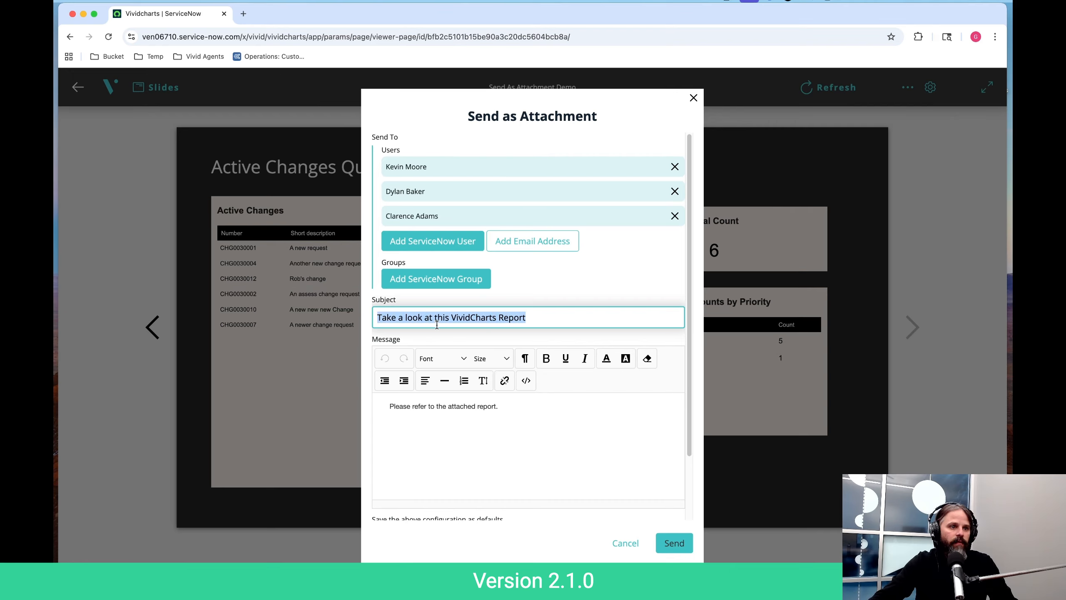
pyautogui.press('BackSpace')
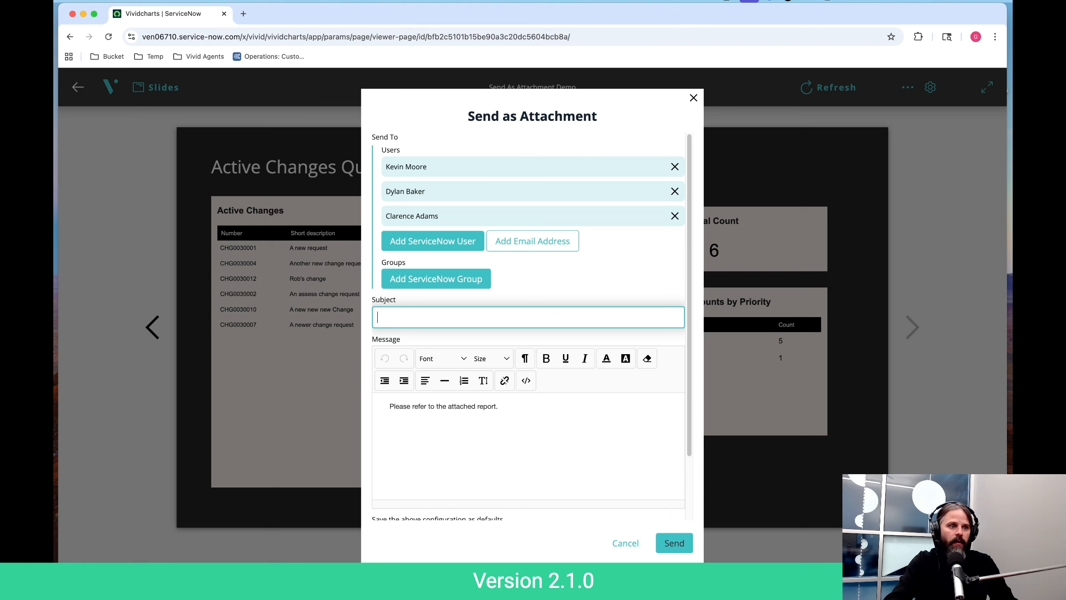
pyautogui.write('This is a ')
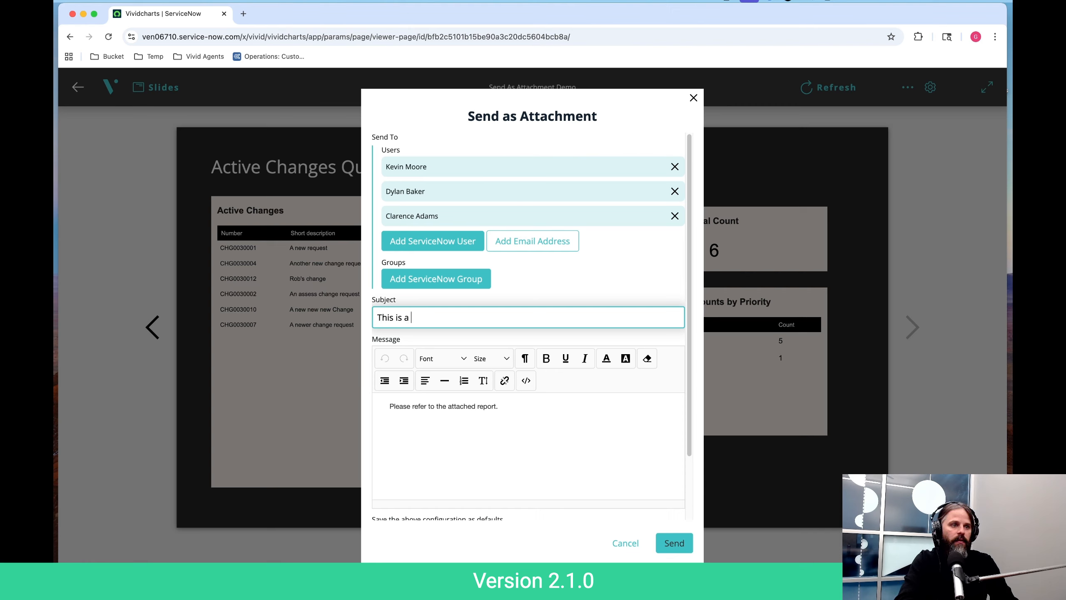
pyautogui.write('report from Gary')
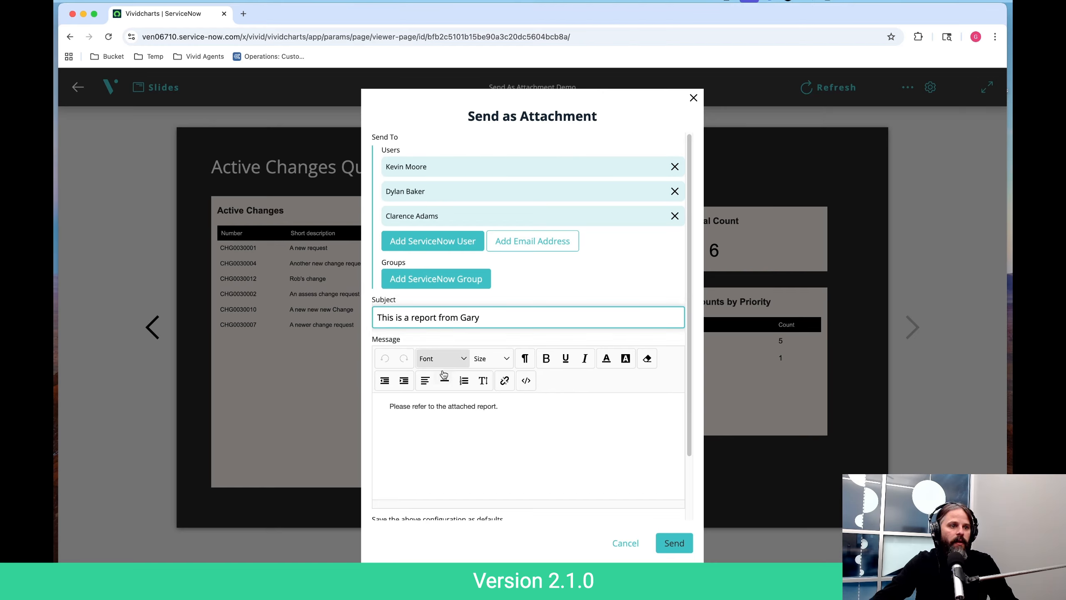
pyautogui.click(489, 414)
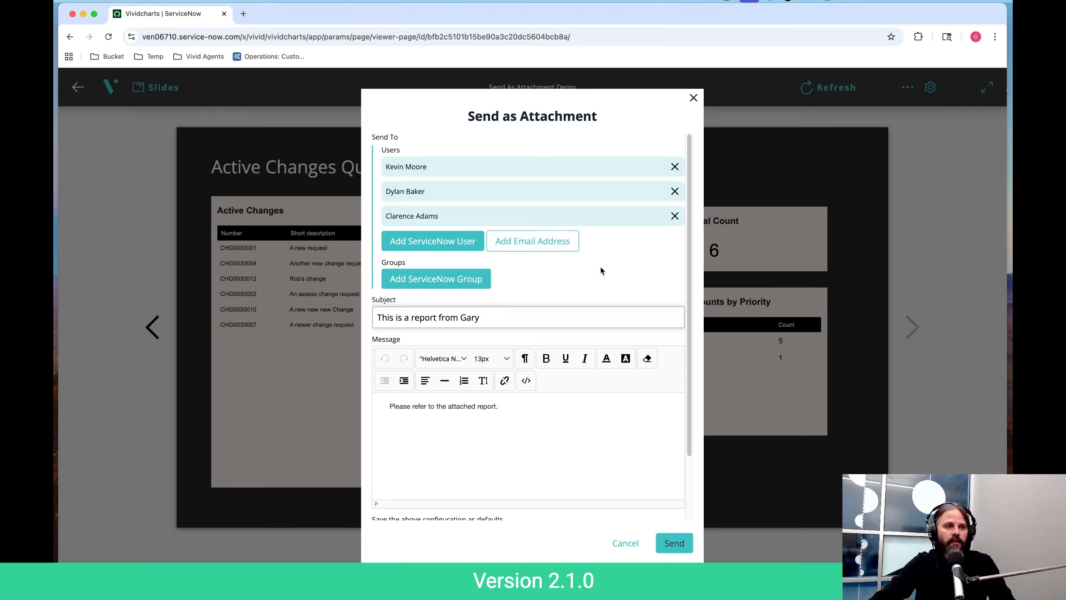
# - Add a recipient outside the ServiceNow user list by entering the person's email address
pyautogui.click(543, 240)
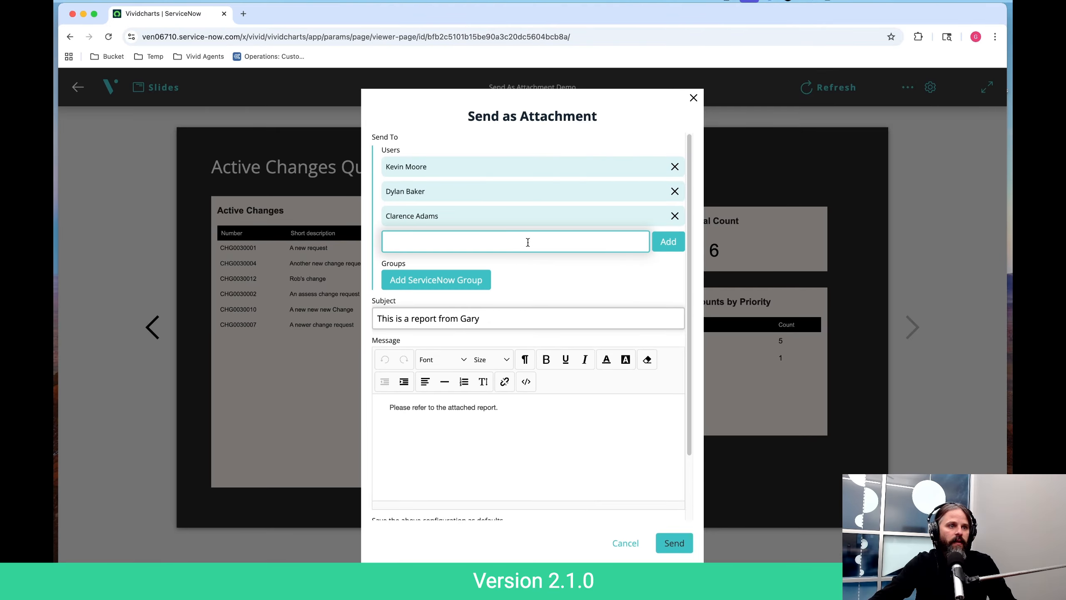
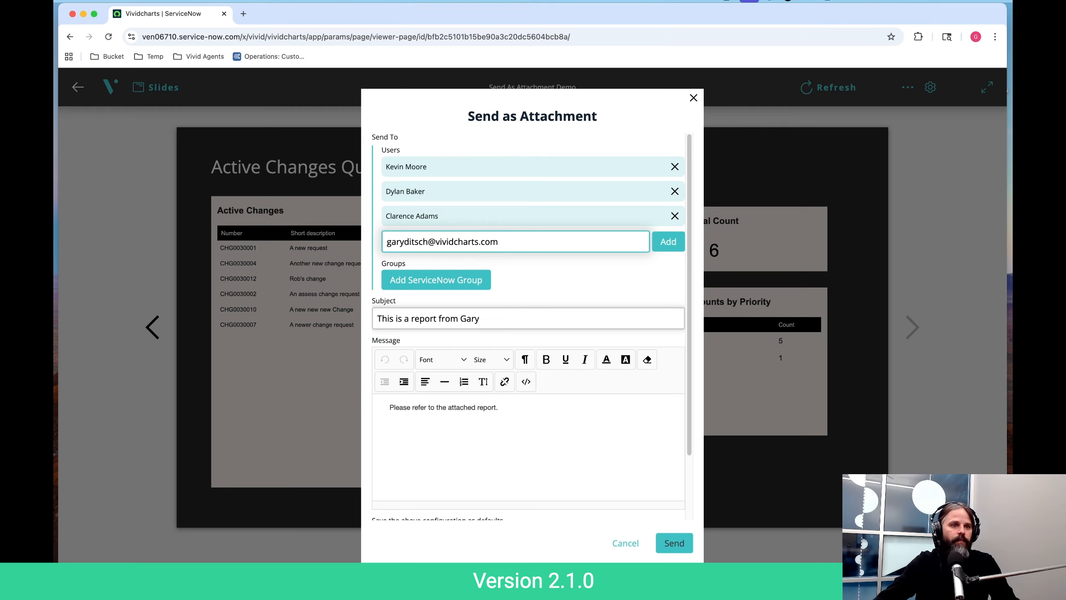
pyautogui.click(656, 245)
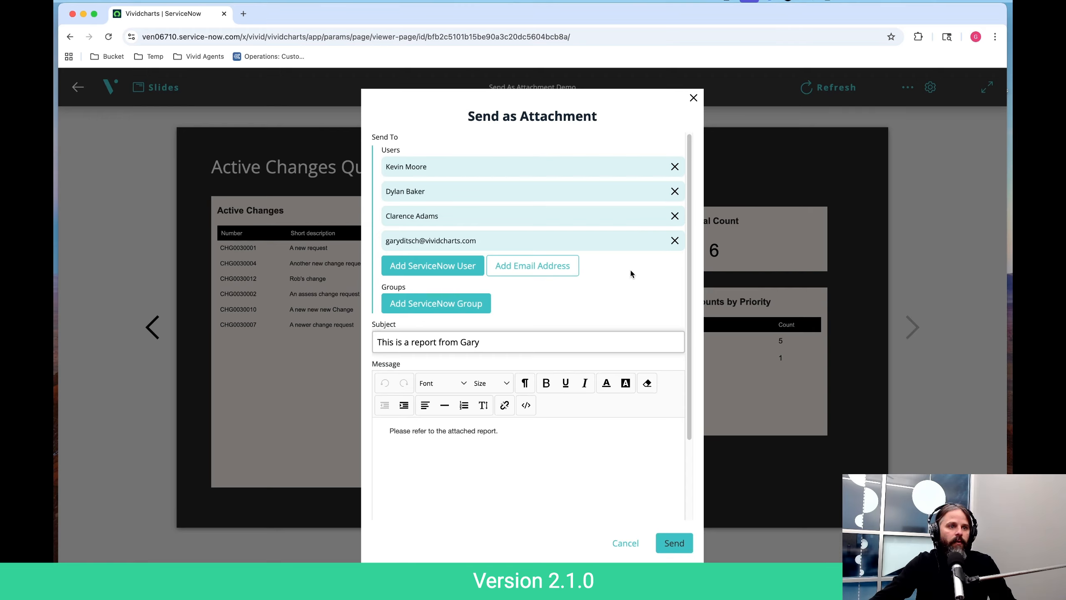
# - Review the message settings and remove the manually entered email address from the recipients
pyautogui.scroll(-2, 632, 272)
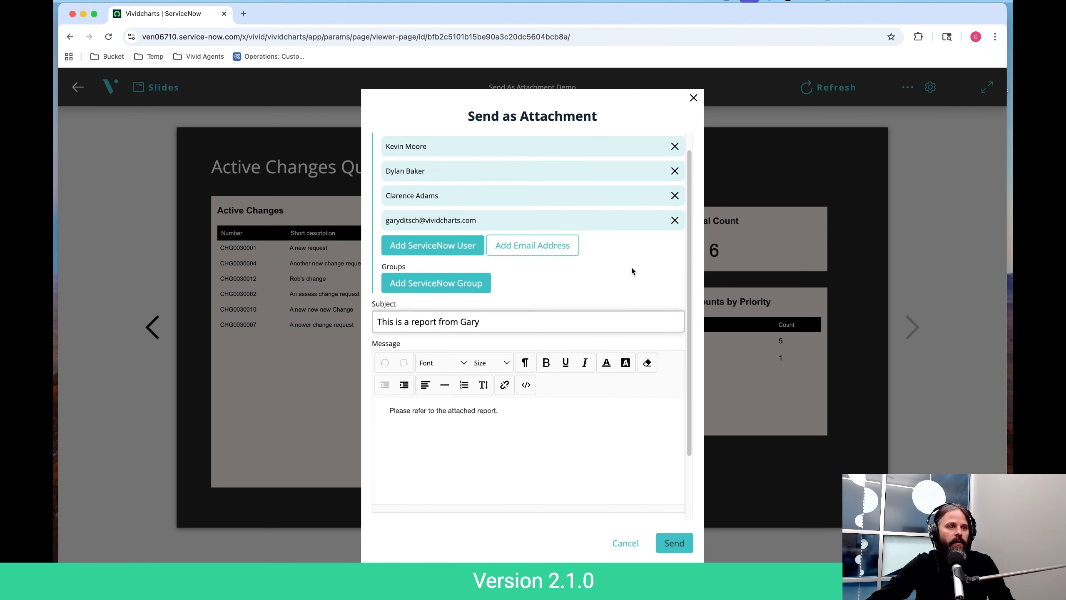
pyautogui.scroll(-3, 626, 268)
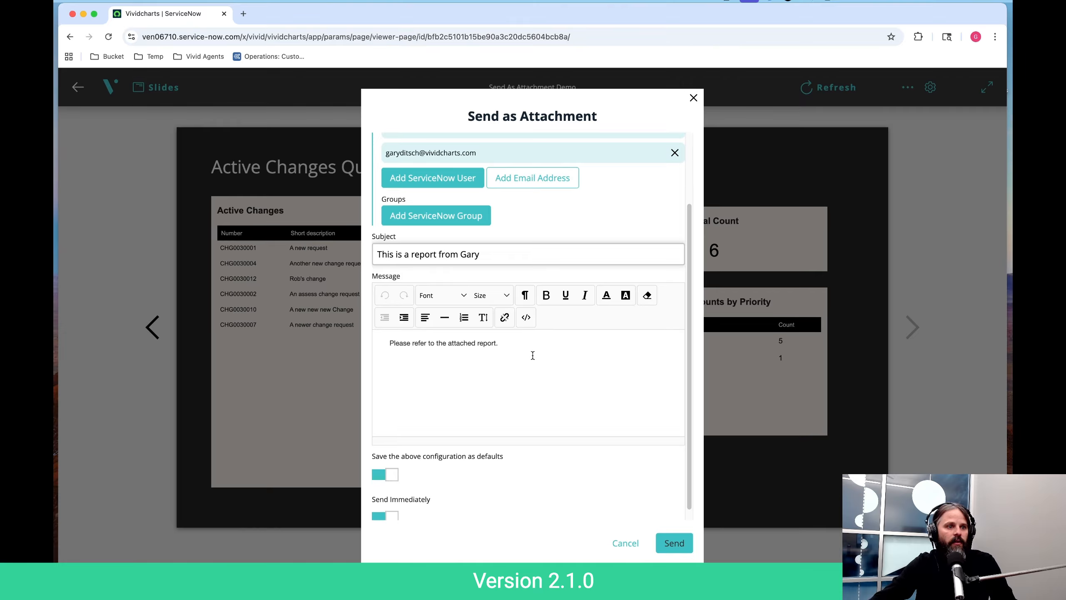
pyautogui.scroll(1, 567, 338)
pyautogui.scroll(4, 566, 338)
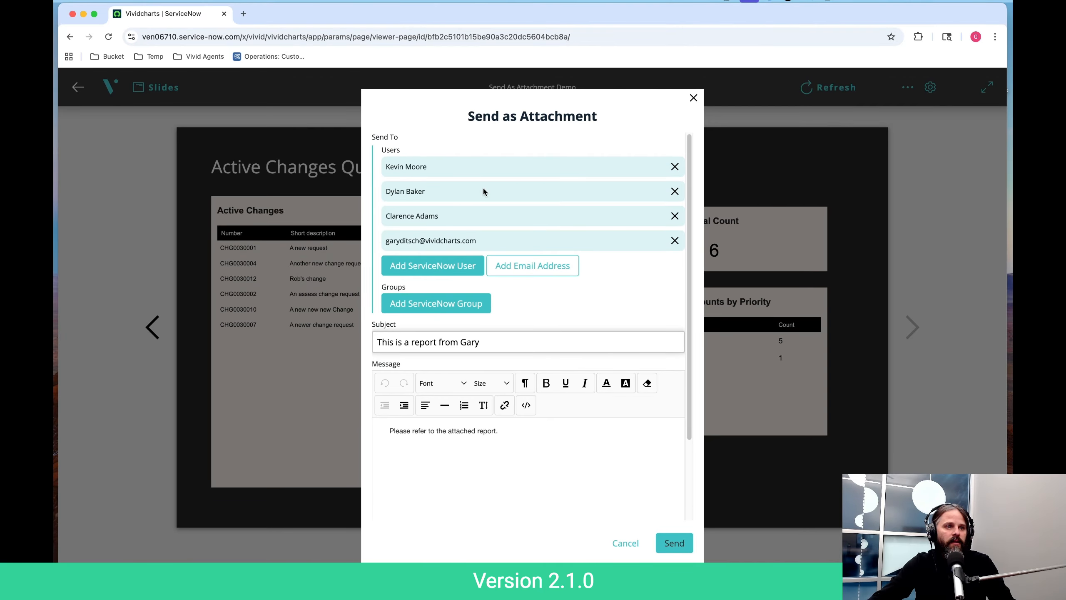
pyautogui.click(674, 241)
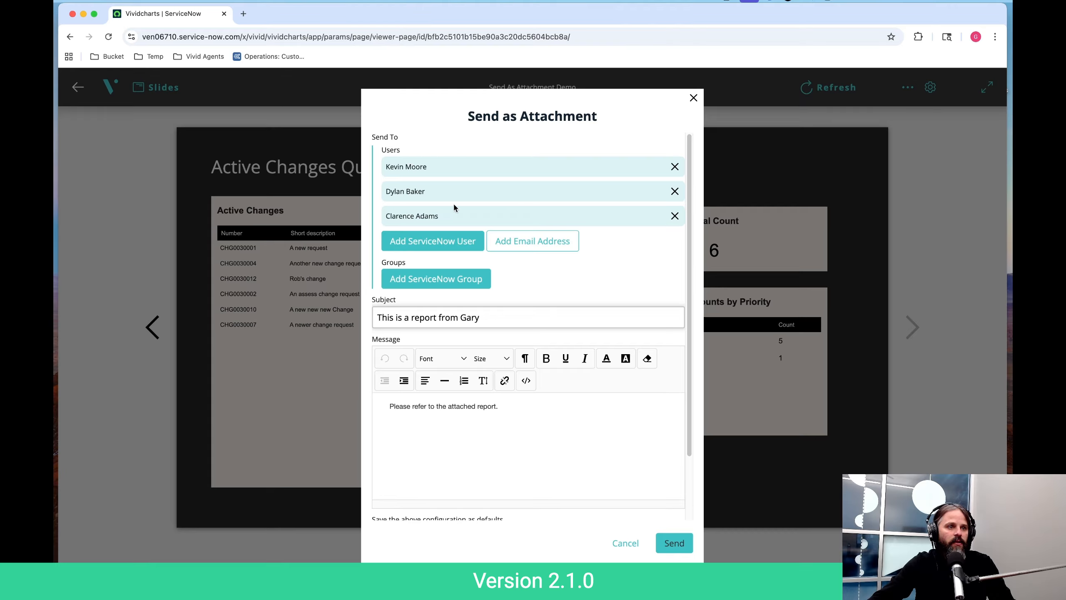
# - Turn off Send Immediately and schedule the send date for November 17, 2025
pyautogui.scroll(-3, 565, 272)
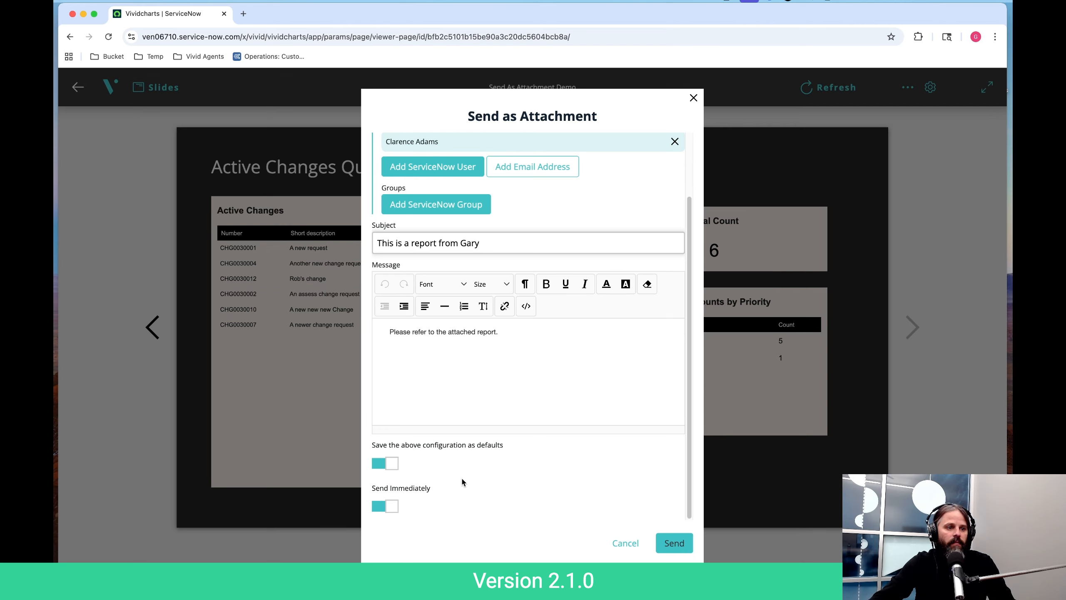
pyautogui.click(393, 508)
pyautogui.scroll(-2, 492, 471)
pyautogui.click(462, 509)
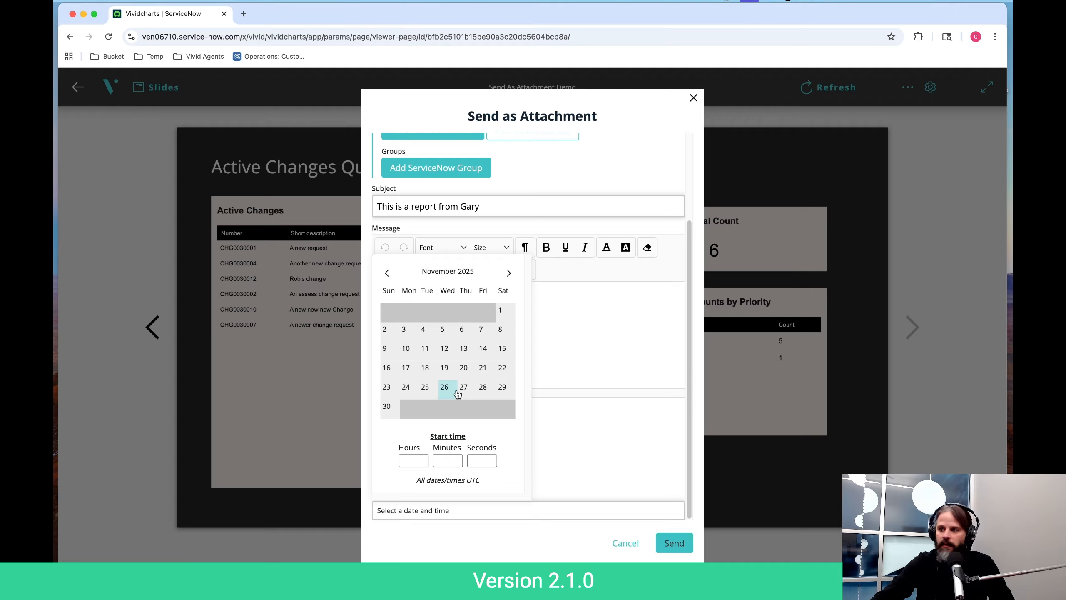
pyautogui.click(406, 368)
pyautogui.scroll(-1, 479, 471)
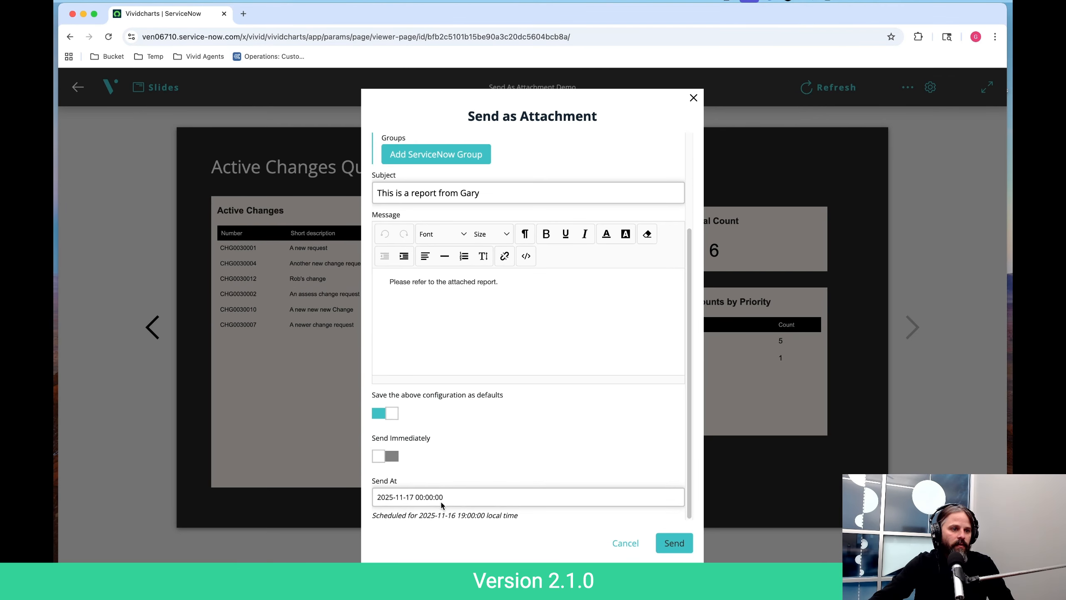
# - Set the scheduled start time on November 17 to 8 hours, 0 minutes and 0 seconds UTC
pyautogui.click(440, 501)
pyautogui.click(414, 447)
pyautogui.press('BackSpace')
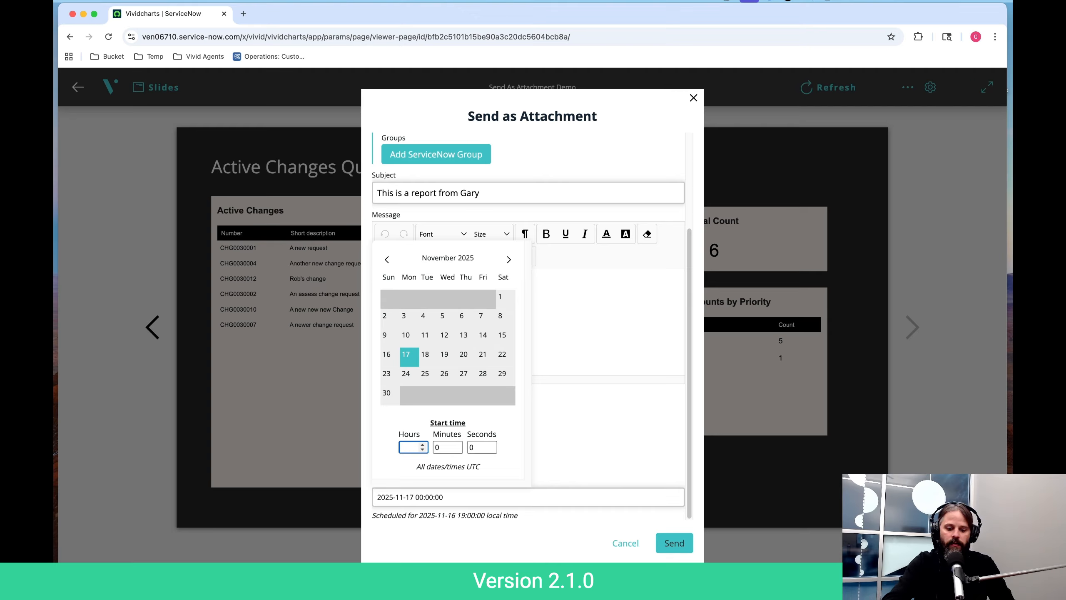
pyautogui.write('8')
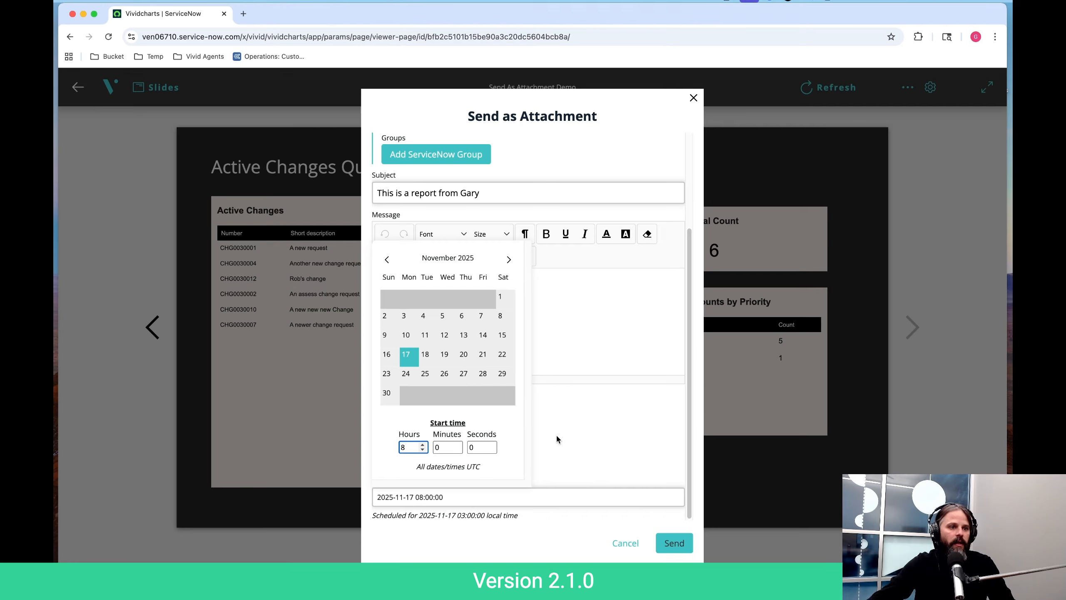
pyautogui.click(509, 454)
pyautogui.click(482, 448)
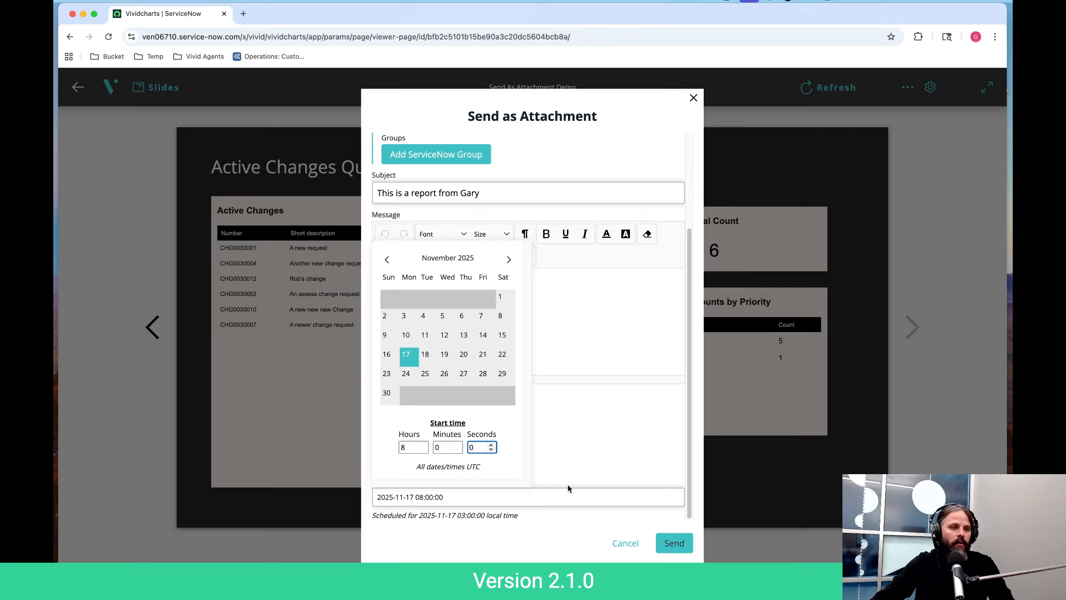
pyautogui.click(448, 534)
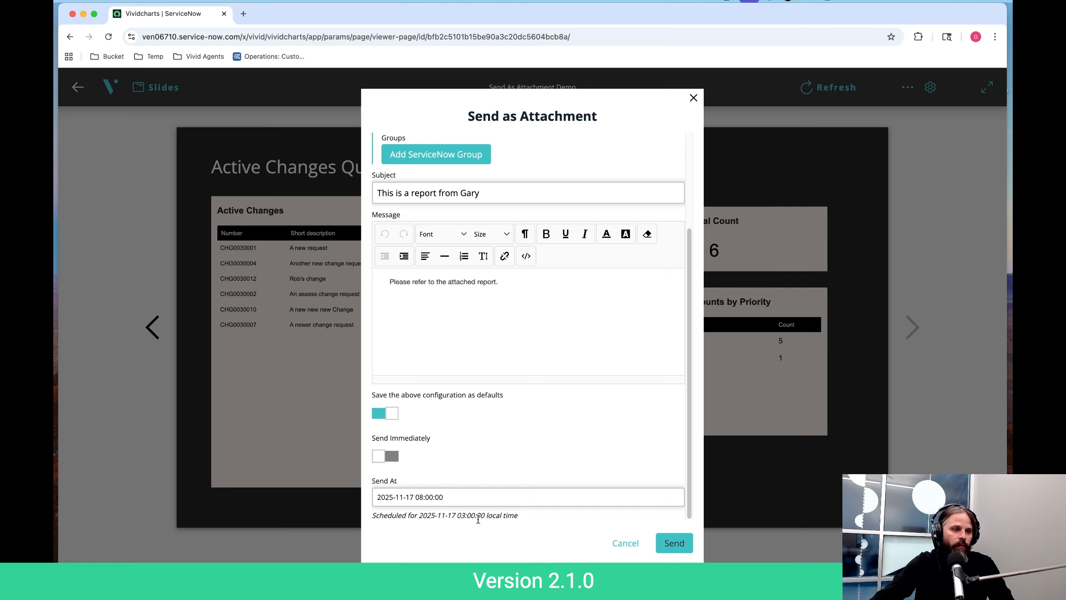
# - Change the scheduled start time to 17 hours UTC and close the date picker
pyautogui.click(478, 496)
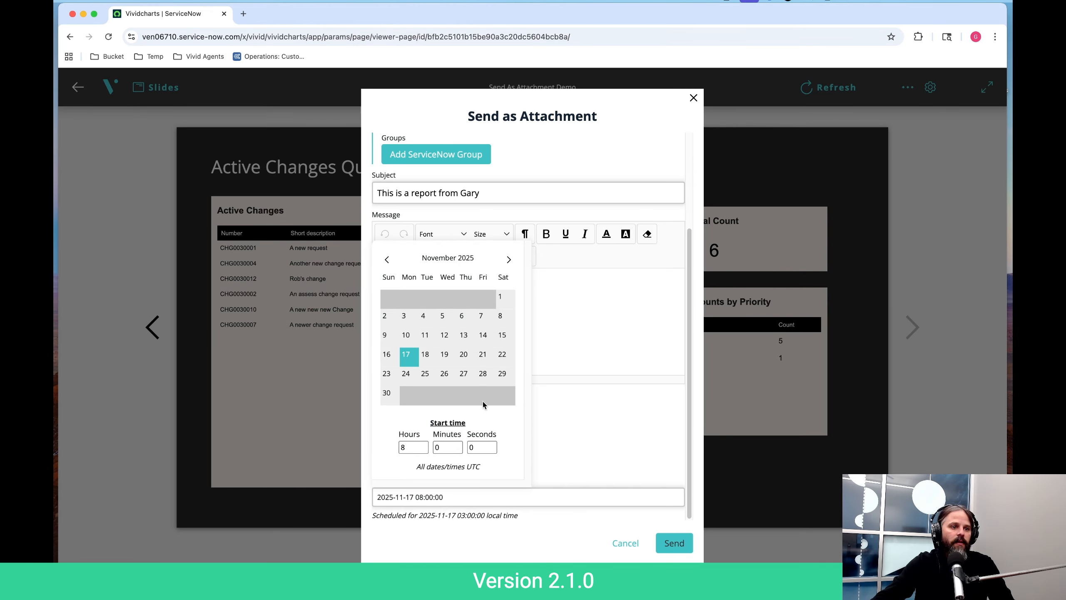
pyautogui.click(411, 448)
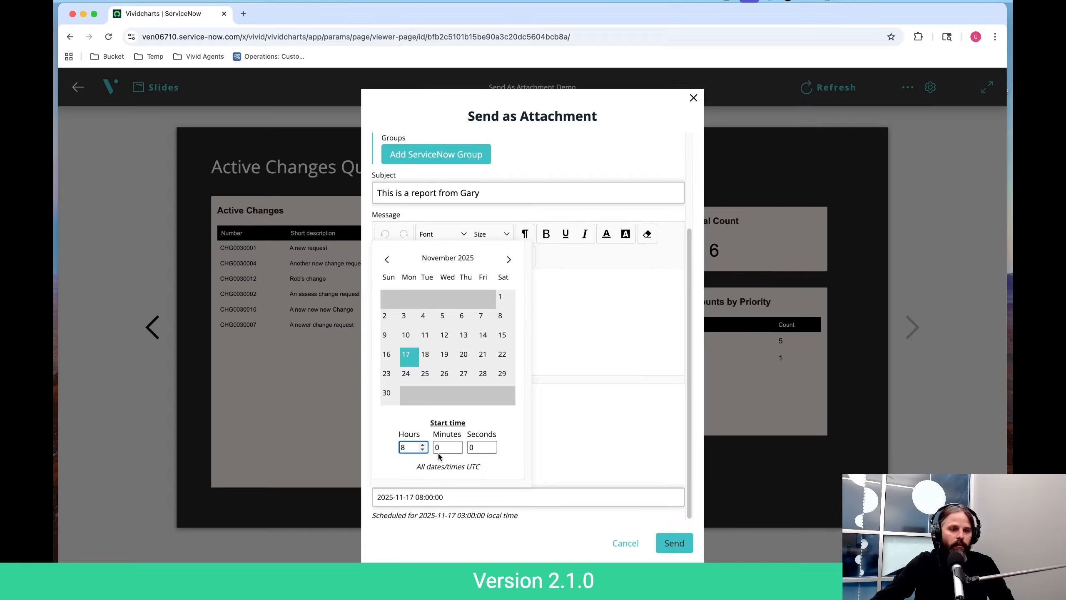
pyautogui.press('BackSpace')
pyautogui.write('0')
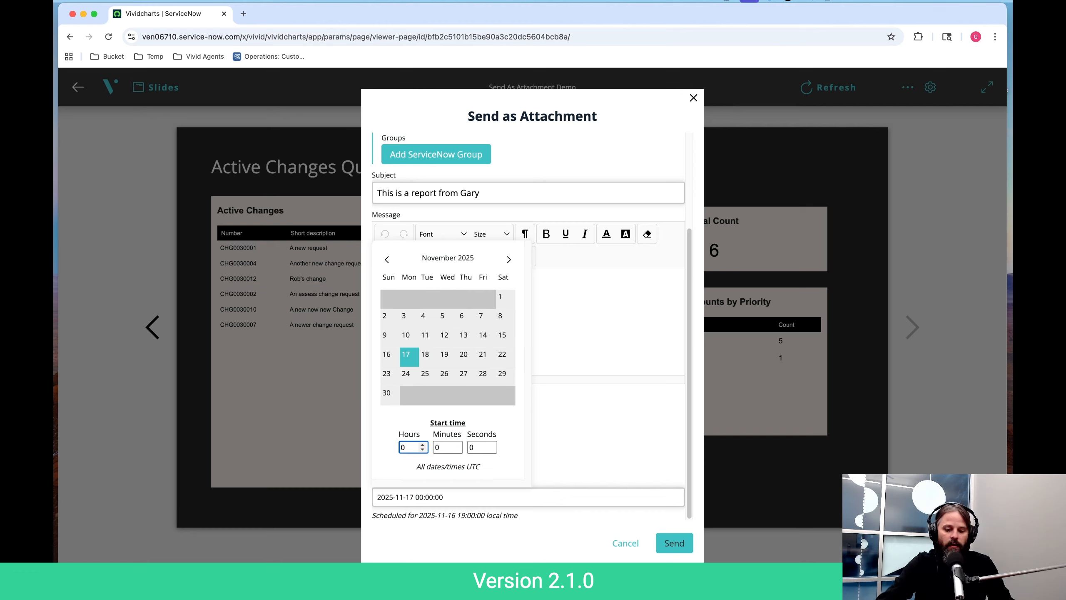
pyautogui.write('23')
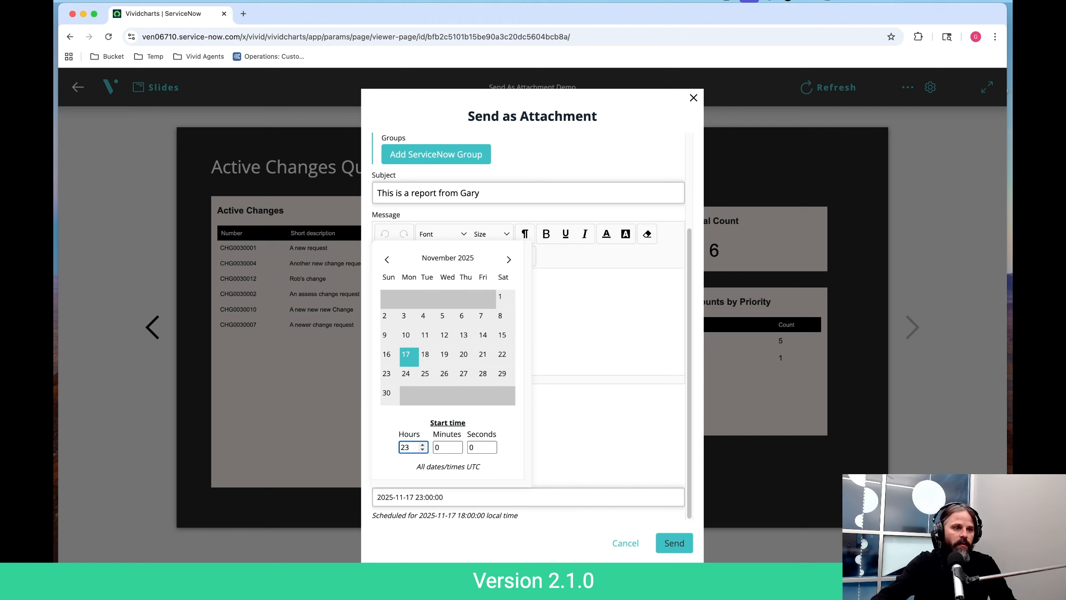
pyautogui.press('BackSpace')
pyautogui.press('BackSpace')
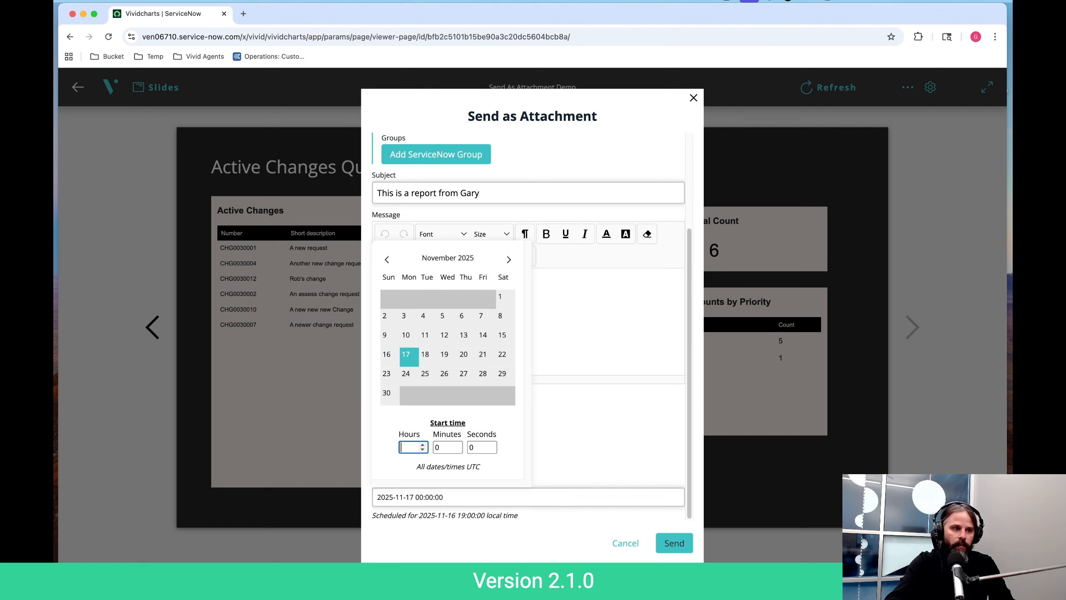
pyautogui.write('17')
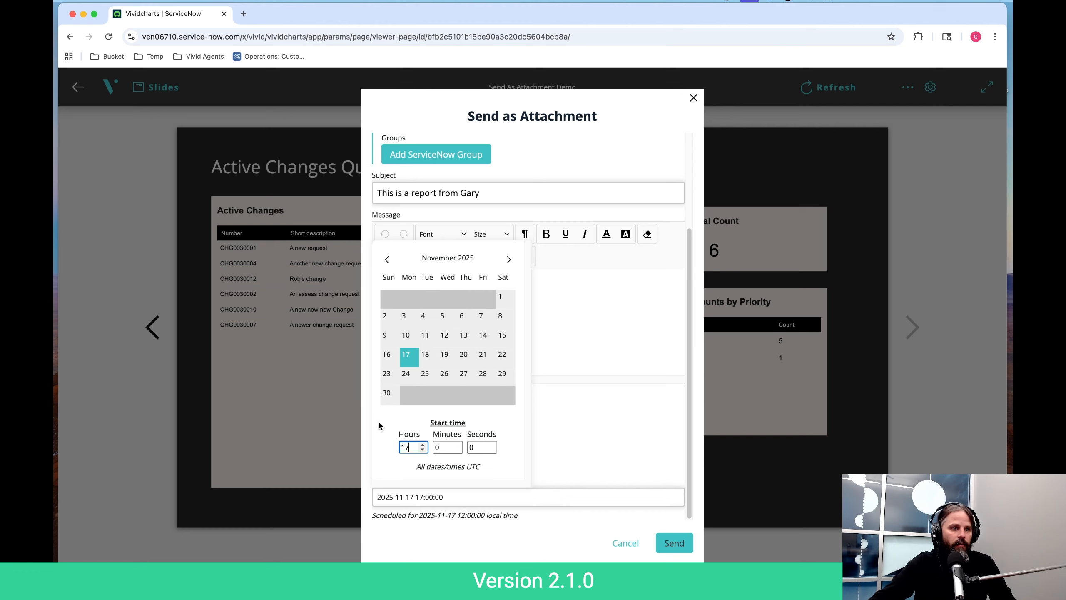
pyautogui.click(515, 469)
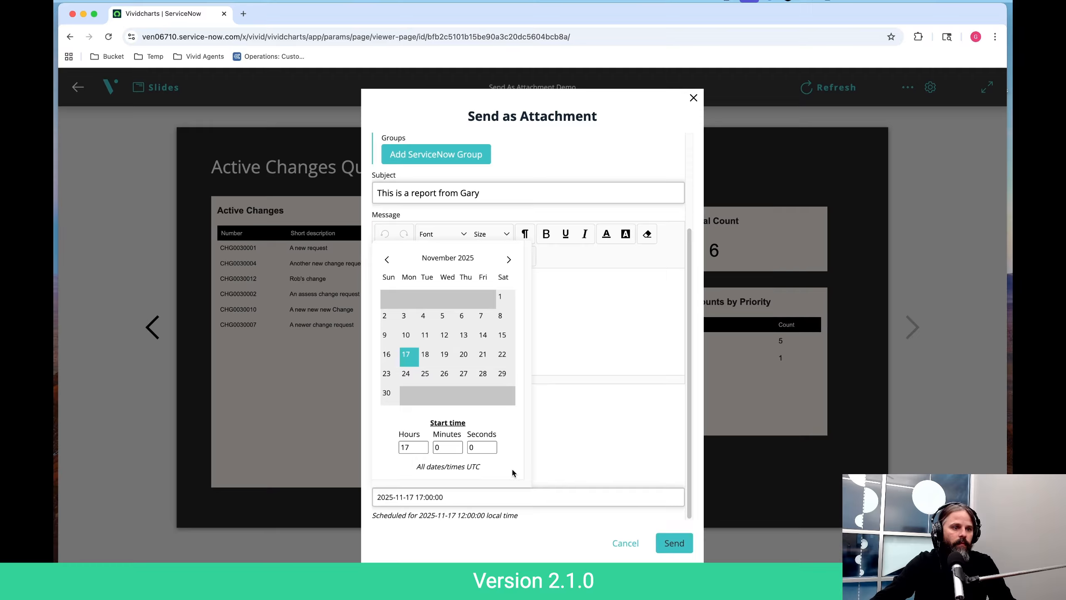
pyautogui.click(594, 453)
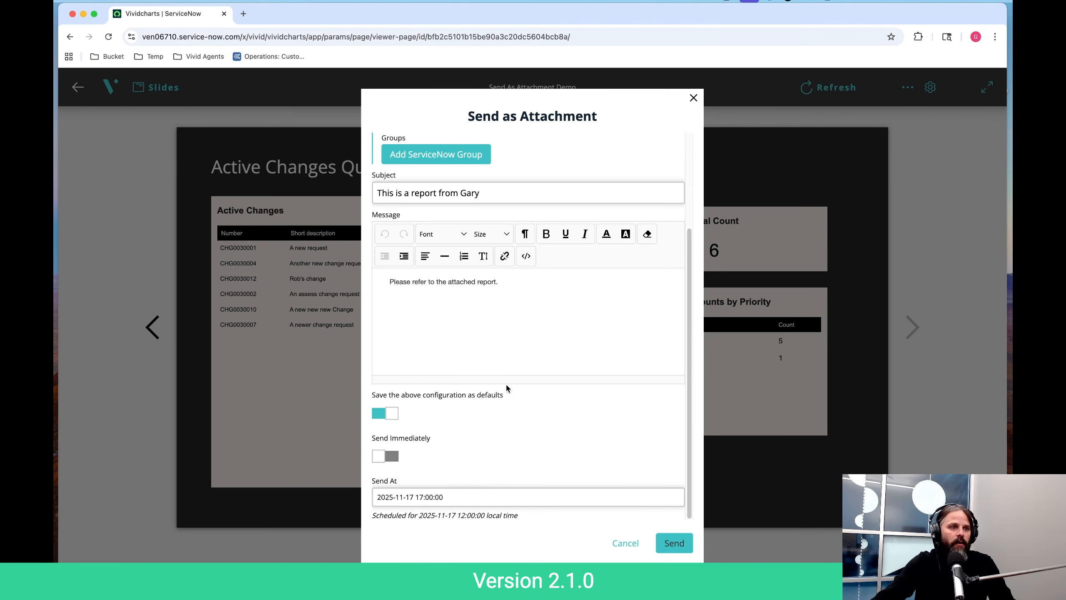
# - Review the recipients, subject, message and schedule, and submit the scheduled attachment email
pyautogui.scroll(3, 507, 386)
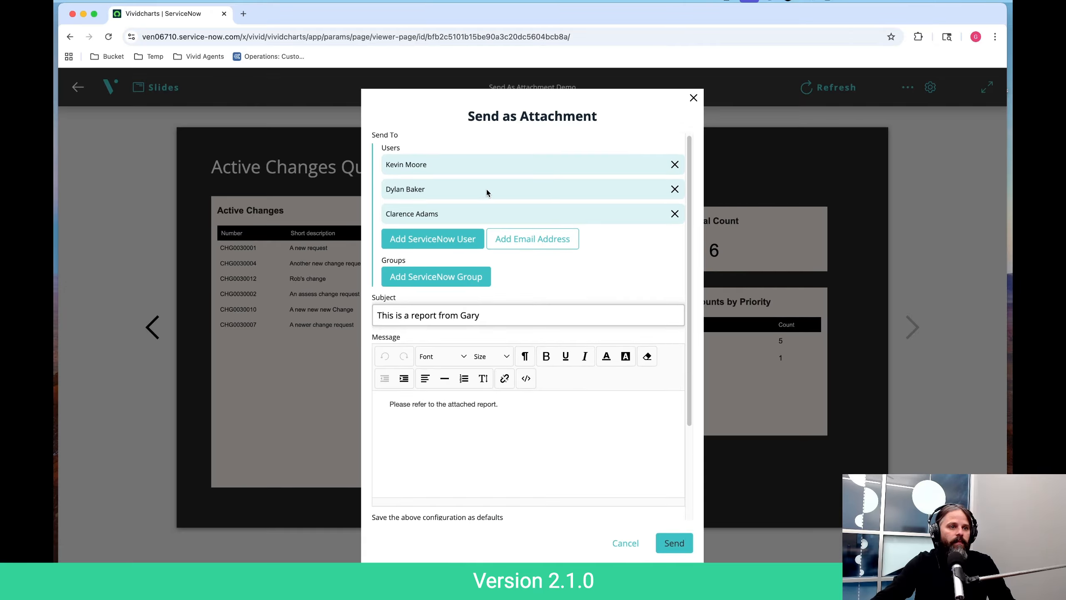
pyautogui.scroll(-3, 593, 327)
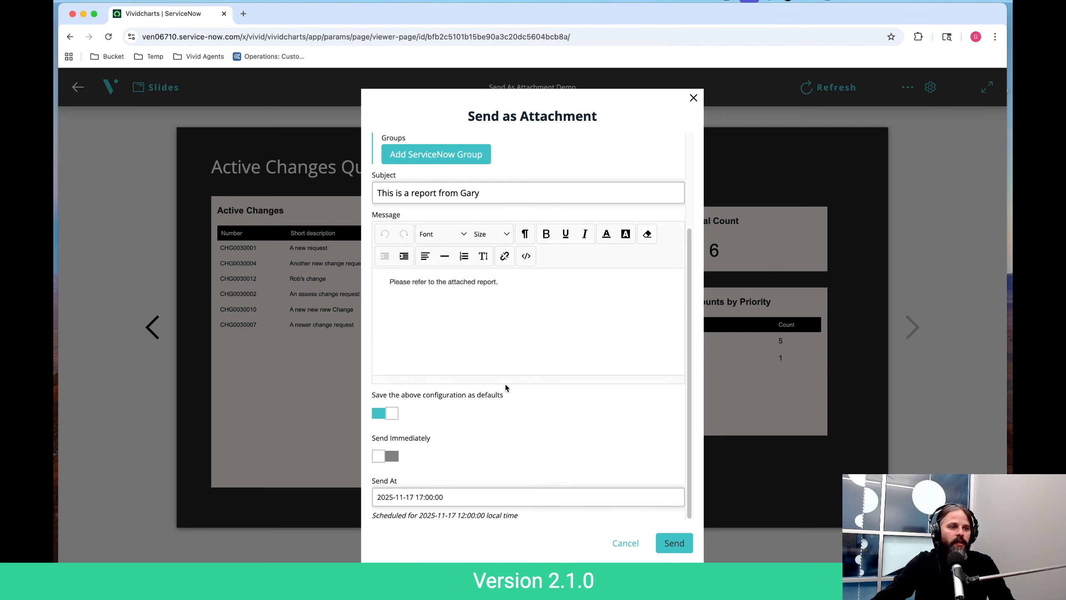
pyautogui.click(676, 543)
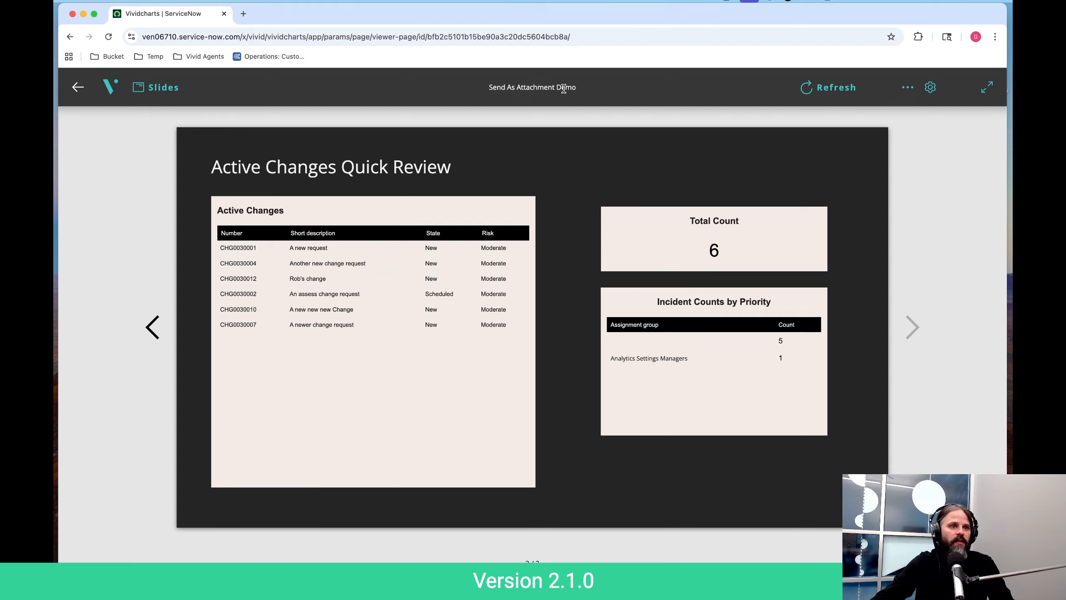
# - Return to the VividCharts home page and open the Send As Attachment Demo report in the viewer
pyautogui.click(110, 84)
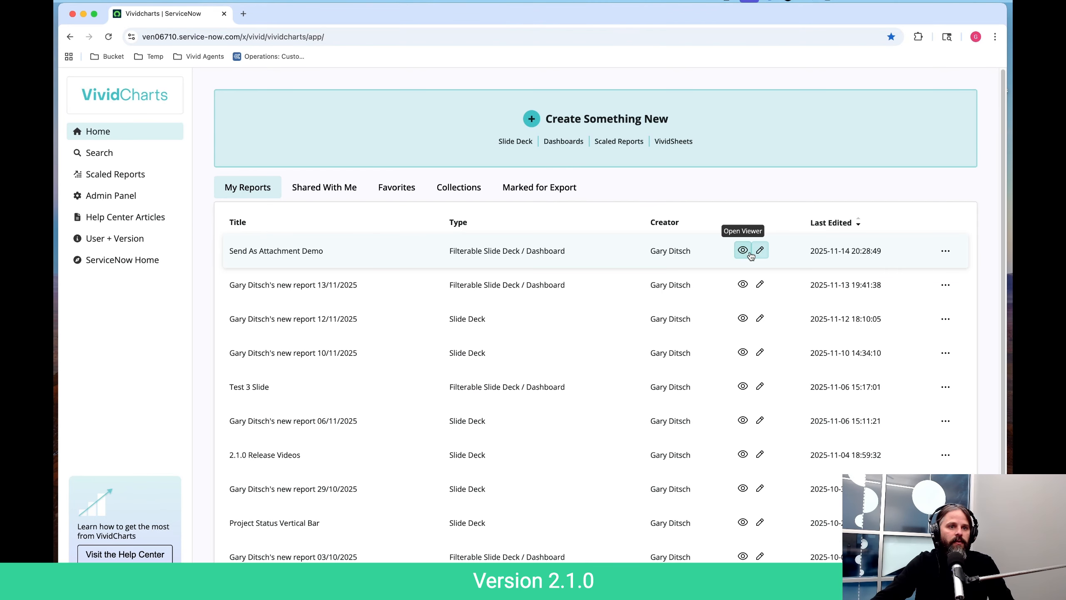
pyautogui.click(743, 250)
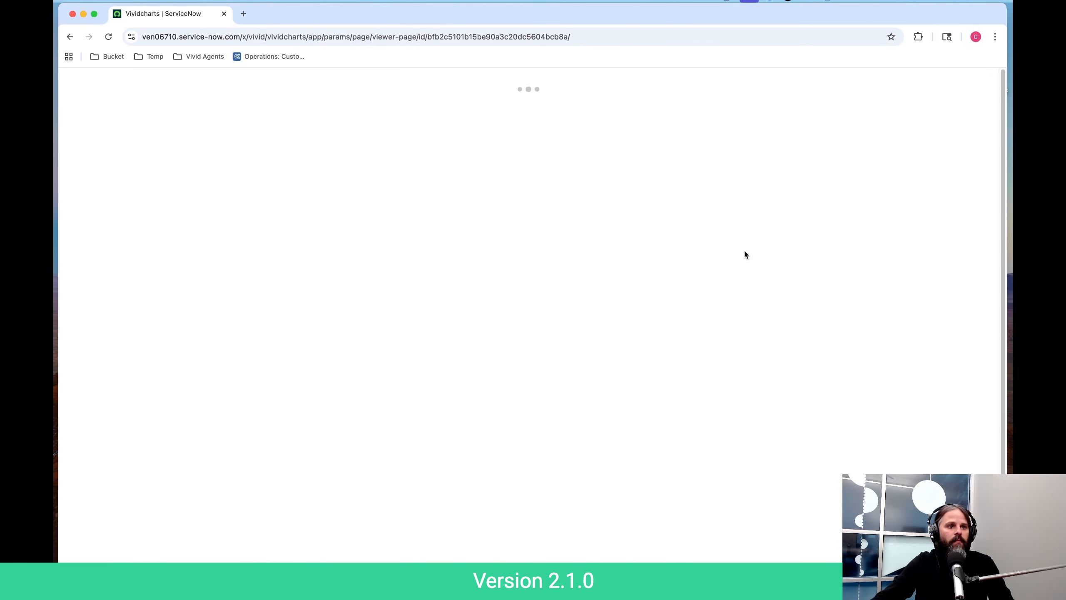